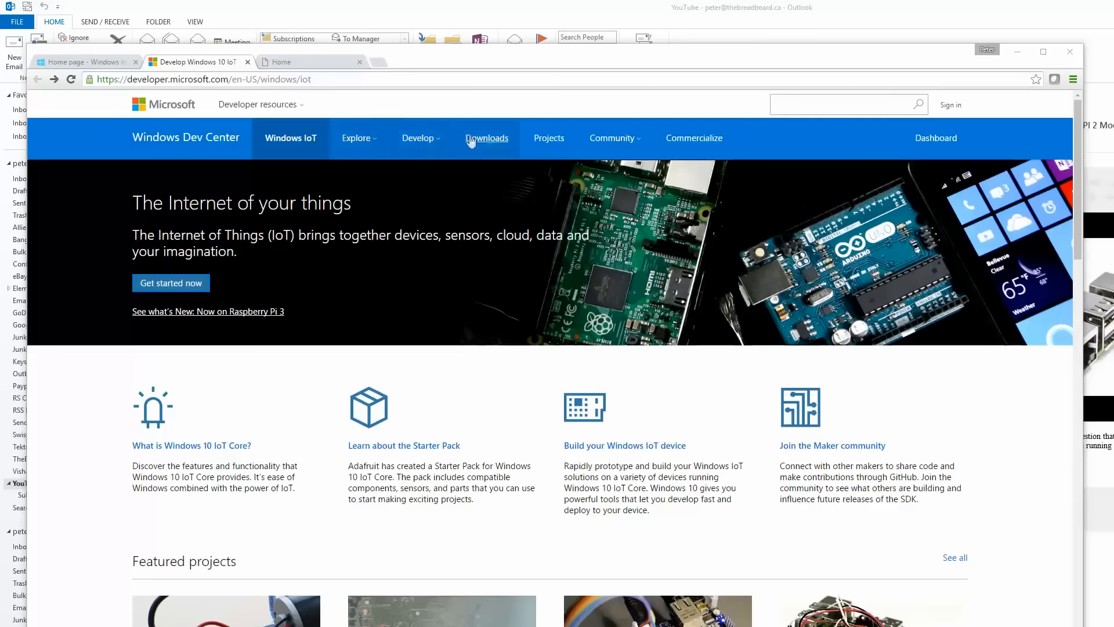
# Open the Windows 10 IoT Core Insider Preview download page from the Windows IoT downloads.
pyautogui.click(487, 137)
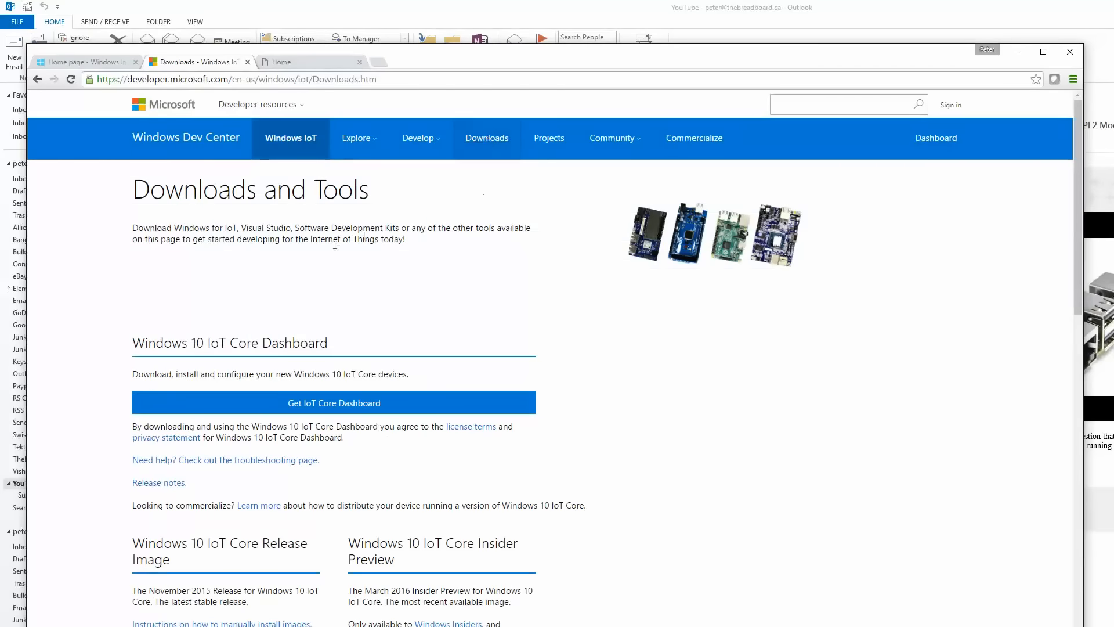
pyautogui.scroll(-3, 388, 243)
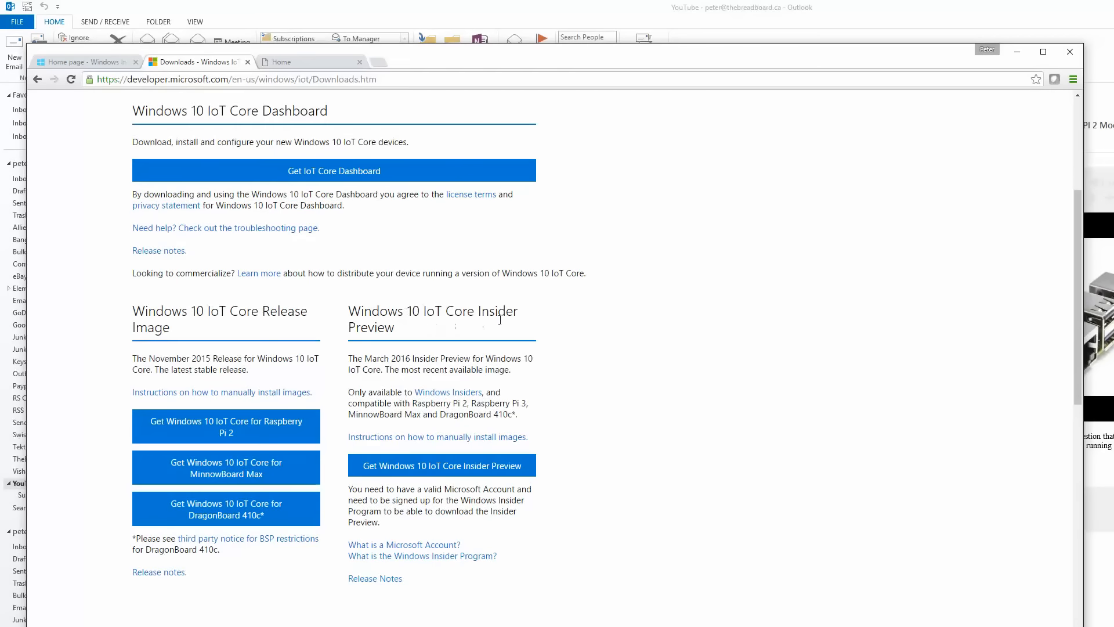
pyautogui.click(468, 466)
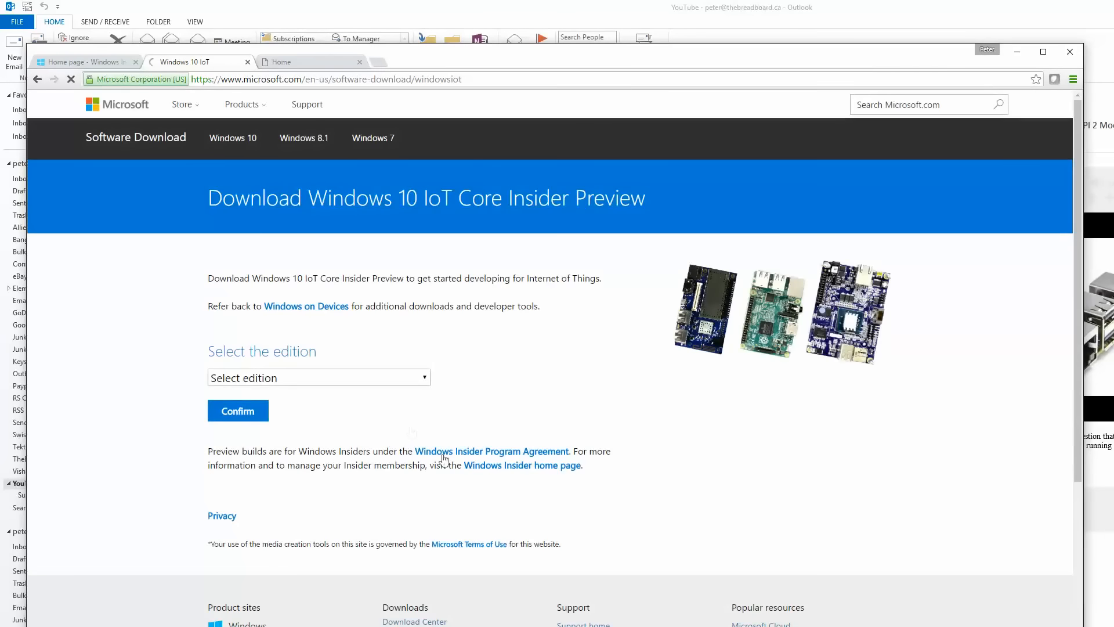
# Select and confirm the edition Windows 10 IoT Core Insider Preview - Build 14328.
pyautogui.click(425, 378)
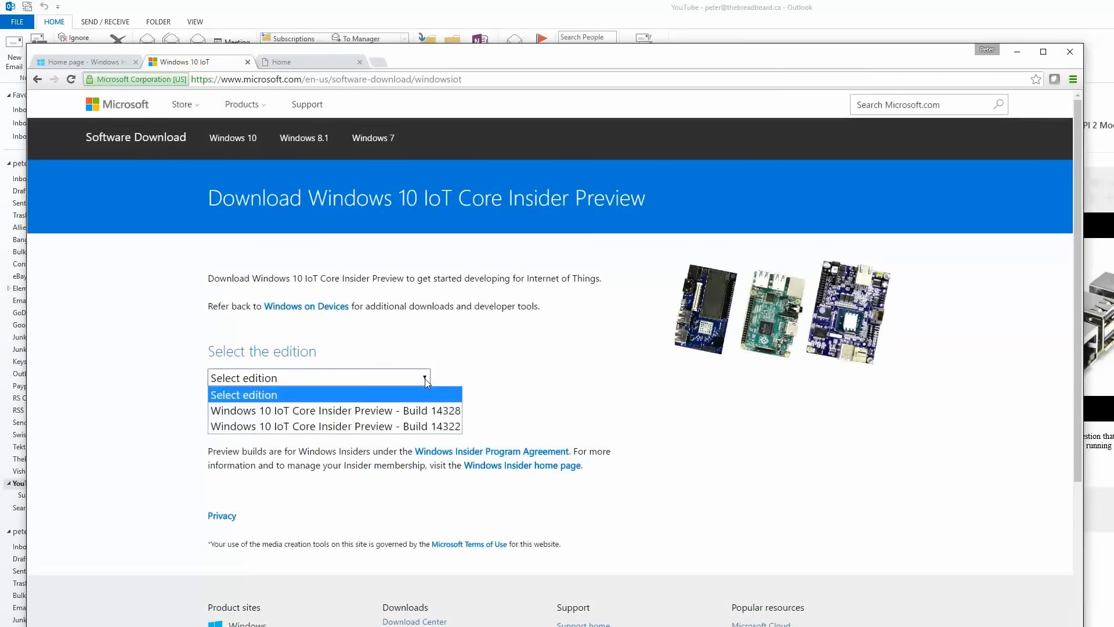
pyautogui.click(429, 413)
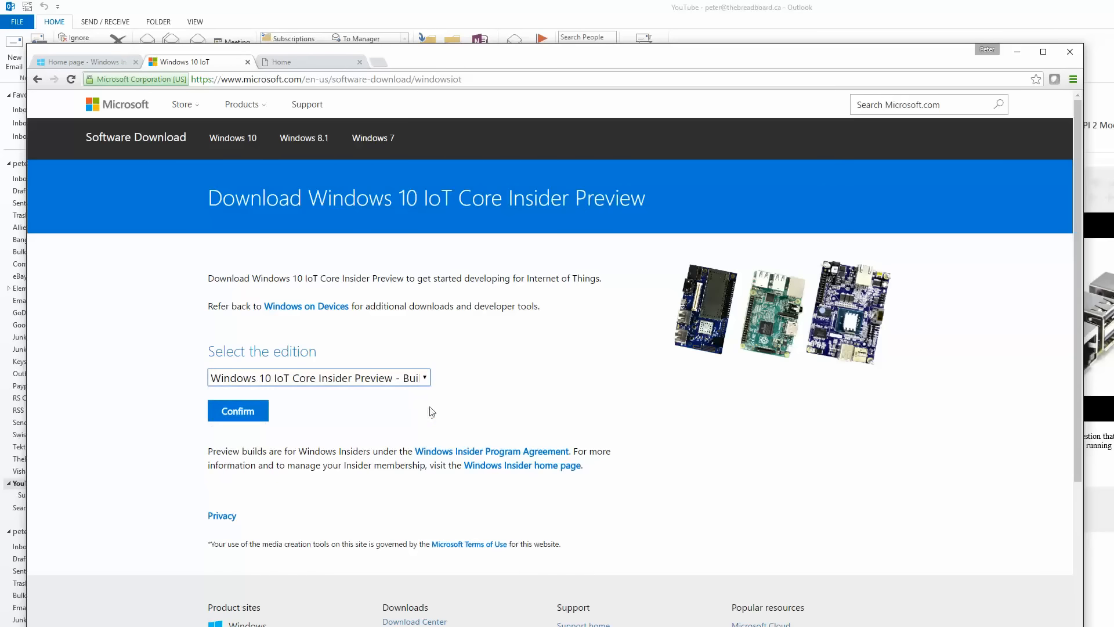
pyautogui.click(244, 411)
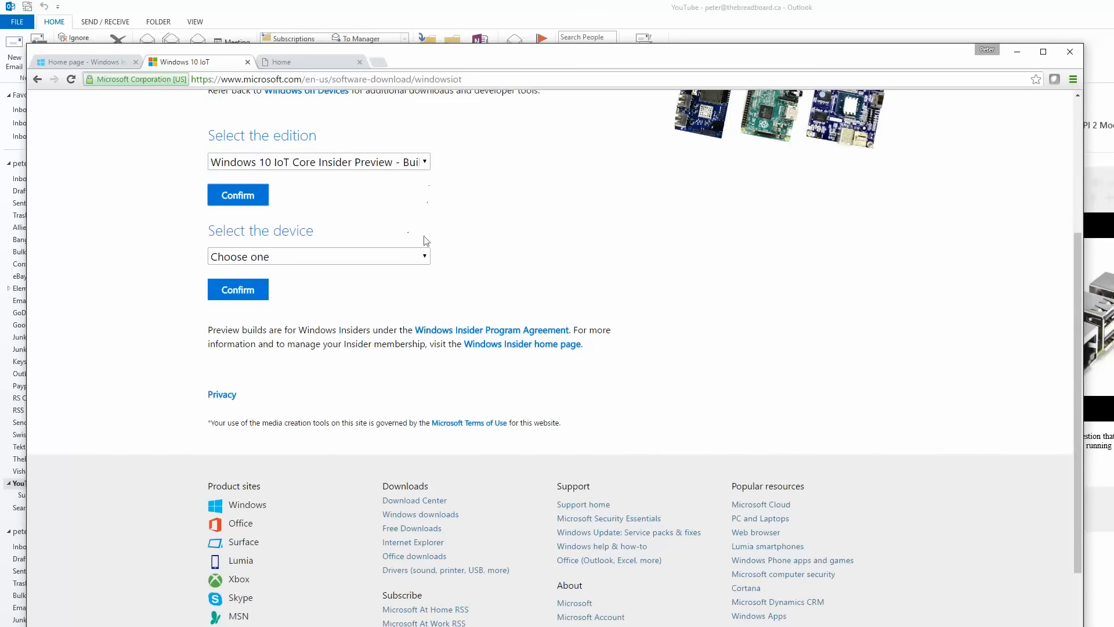
# Choose Raspberry Pi as the device, confirm it and download the Insider Preview image.
pyautogui.click(416, 262)
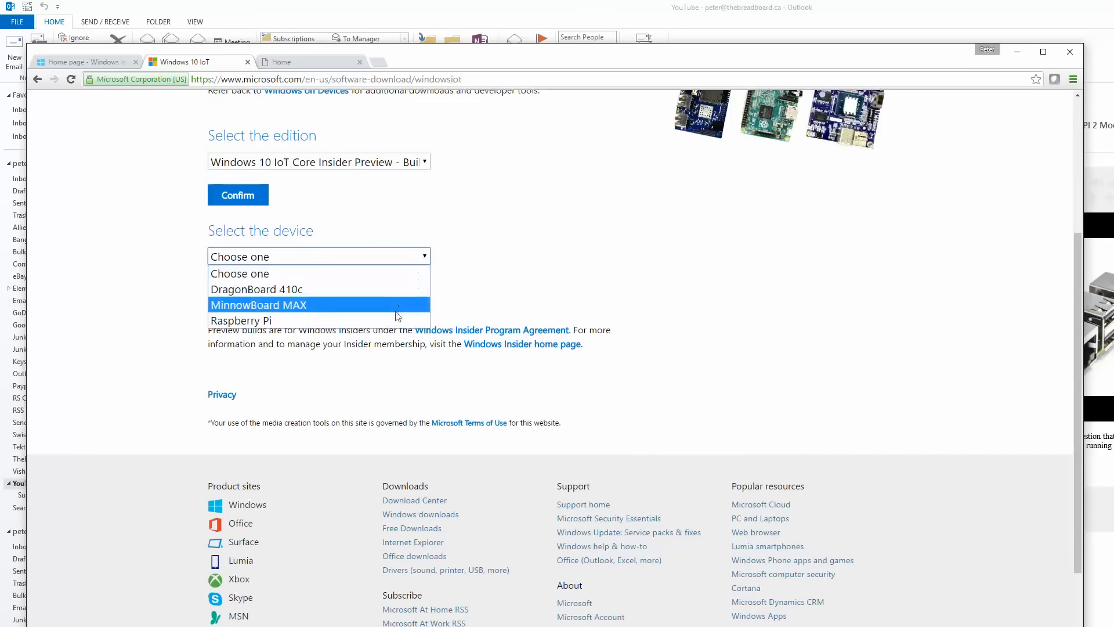
pyautogui.click(256, 304)
pyautogui.click(241, 293)
pyautogui.click(313, 156)
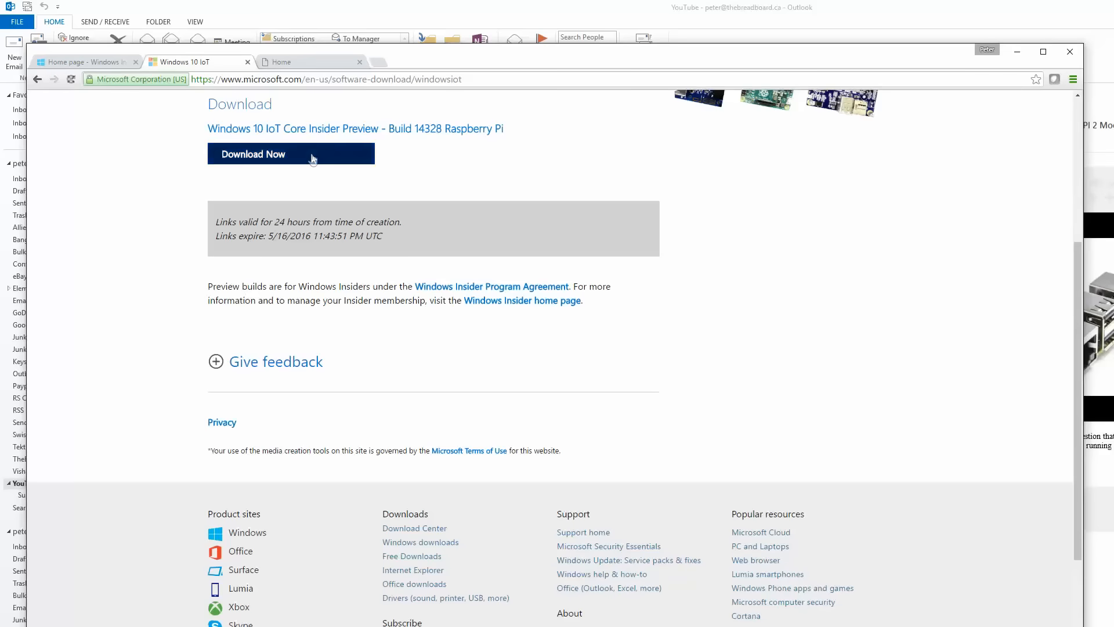
pyautogui.moveTo(467, 69); pyautogui.dragTo(468, 48)
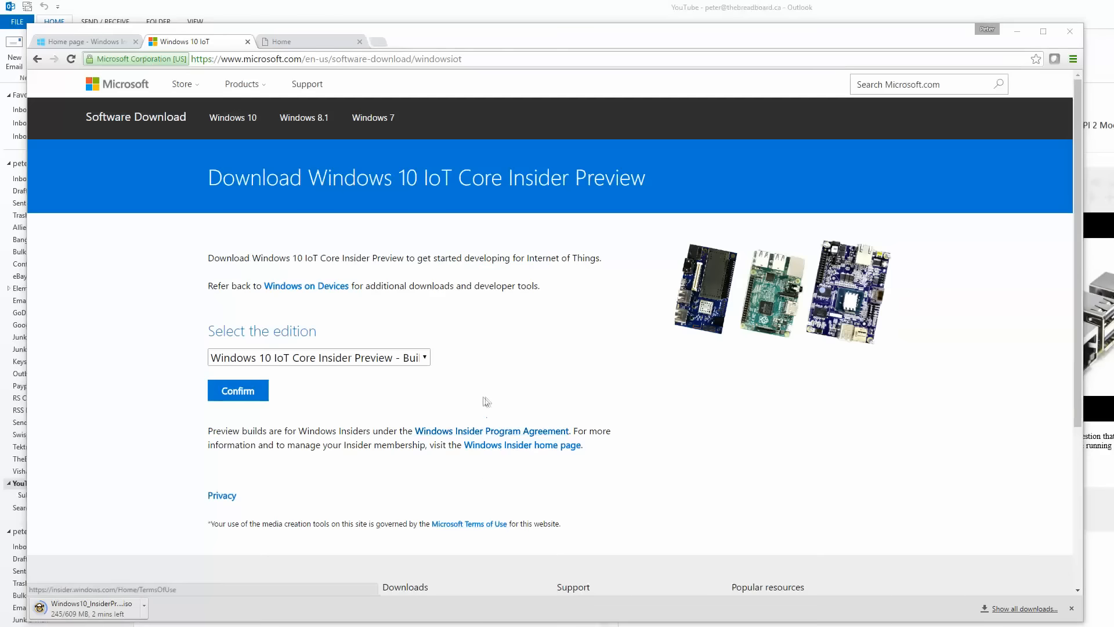
# Return to the Windows IoT downloads page and read through the Insider Preview release notes.
pyautogui.click(38, 60)
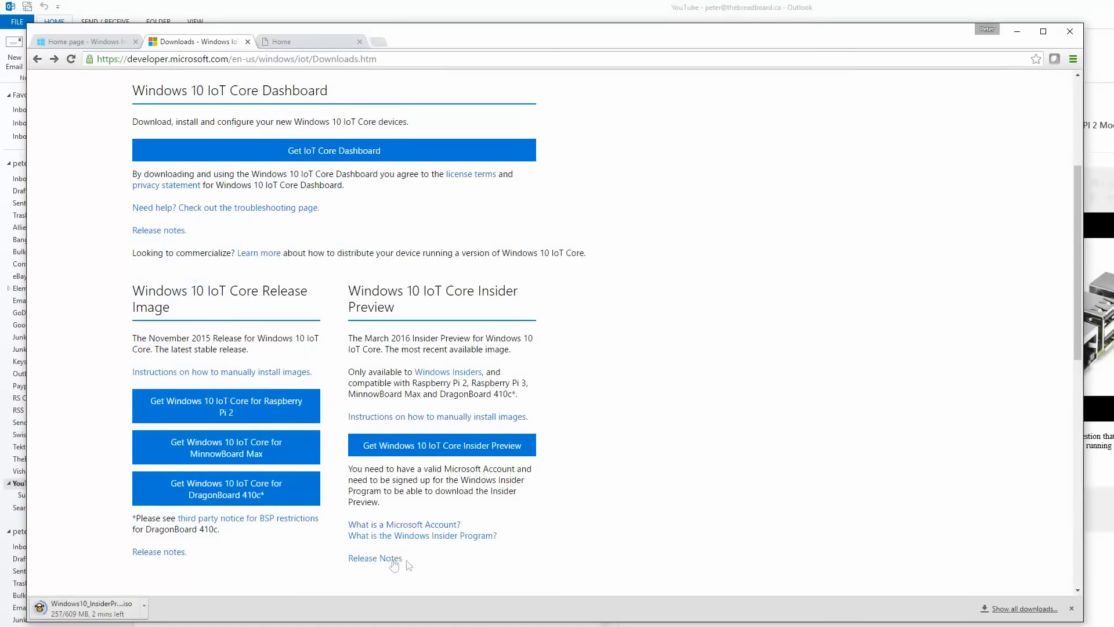
pyautogui.click(387, 558)
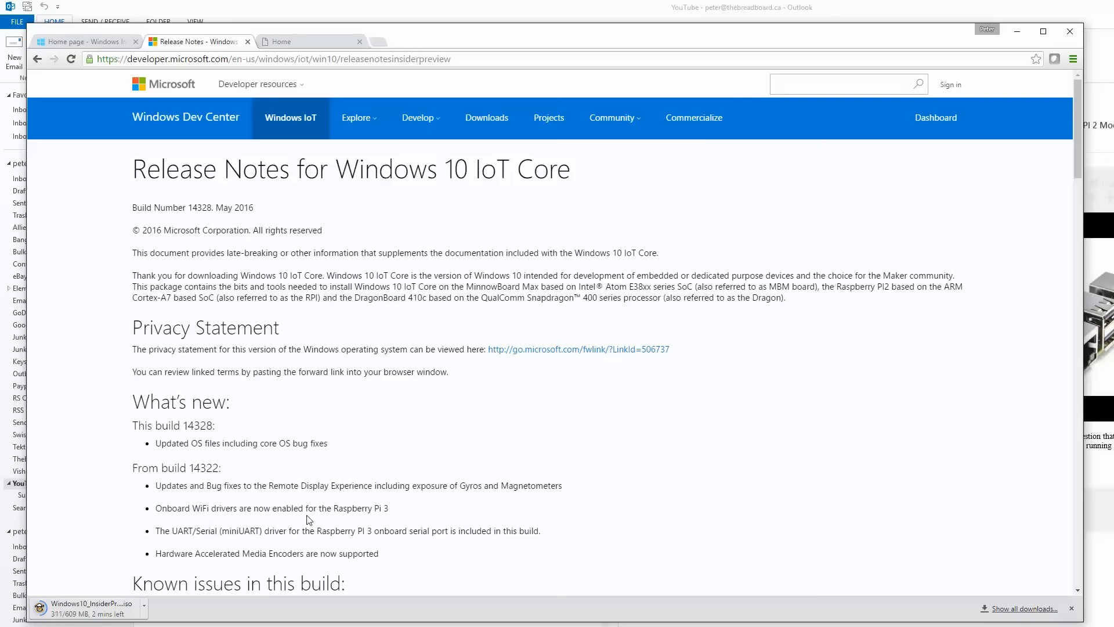
pyautogui.scroll(-2, 301, 513)
pyautogui.scroll(-5, 302, 513)
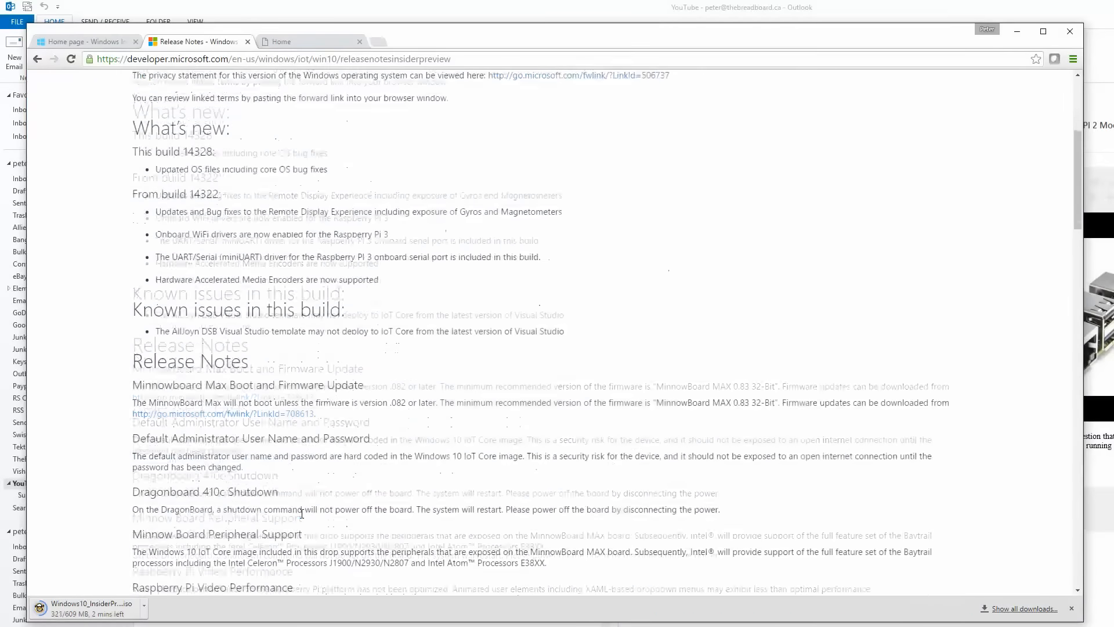
pyautogui.scroll(-3, 301, 513)
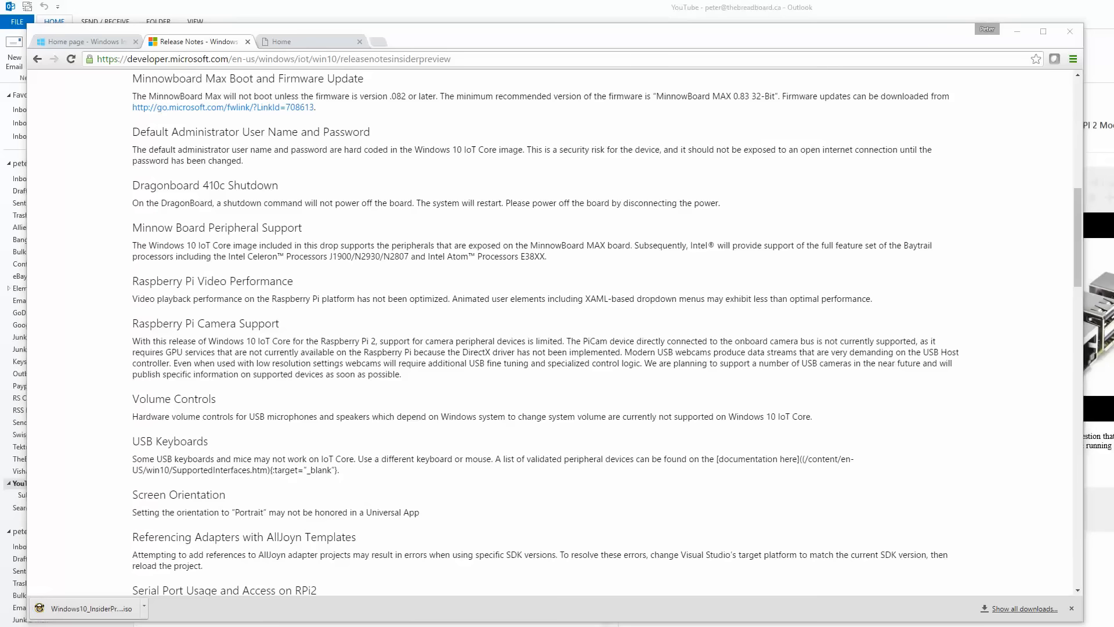
# Open the downloaded ISO, run Windows_10_IoT_Core_for_RPi2.msi, accept the license terms and complete the installation.
pyautogui.click(83, 609)
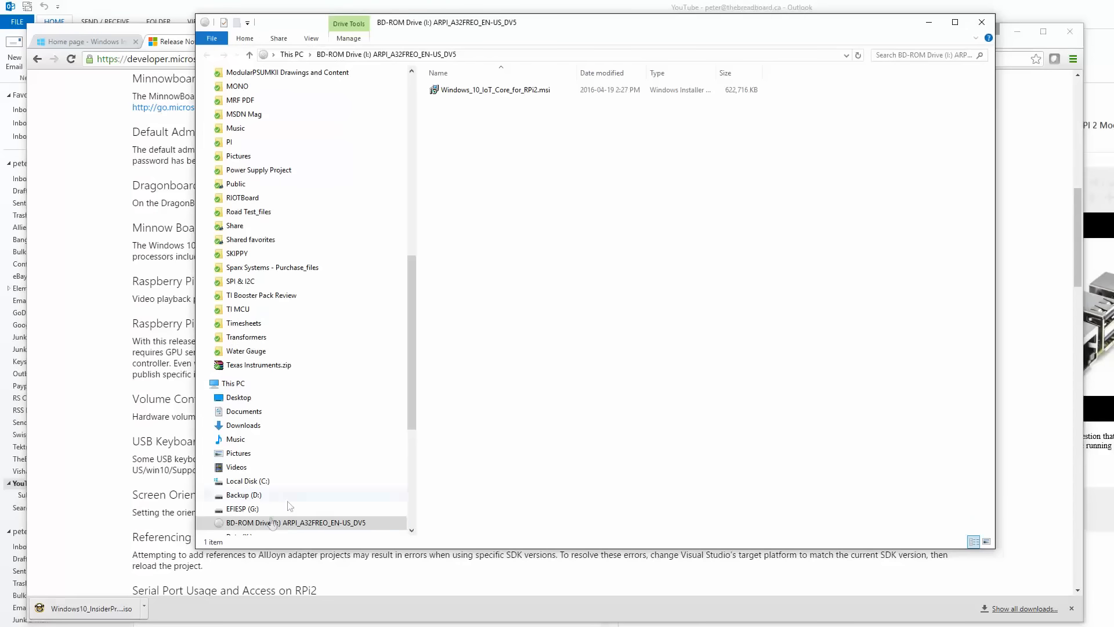
pyautogui.doubleClick(524, 91)
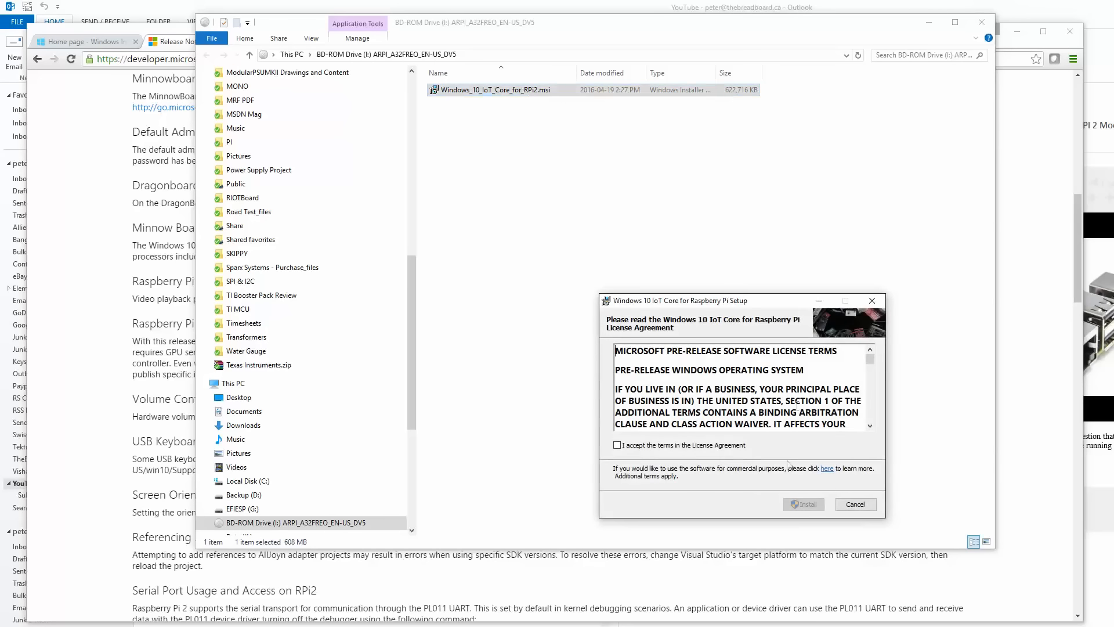
pyautogui.click(728, 446)
pyautogui.click(807, 503)
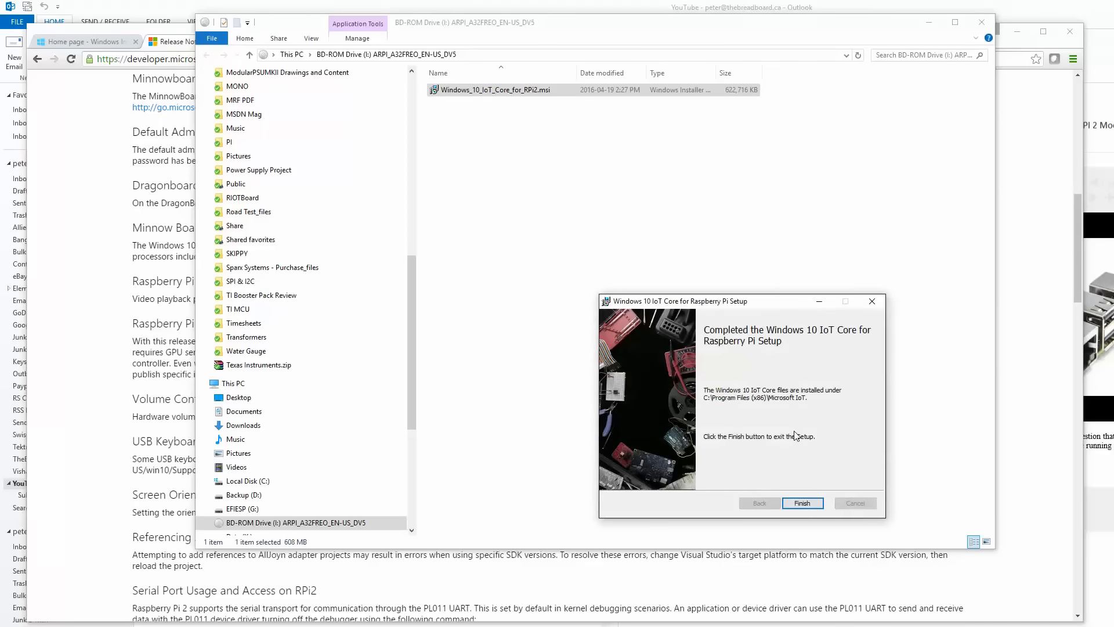
pyautogui.click(806, 503)
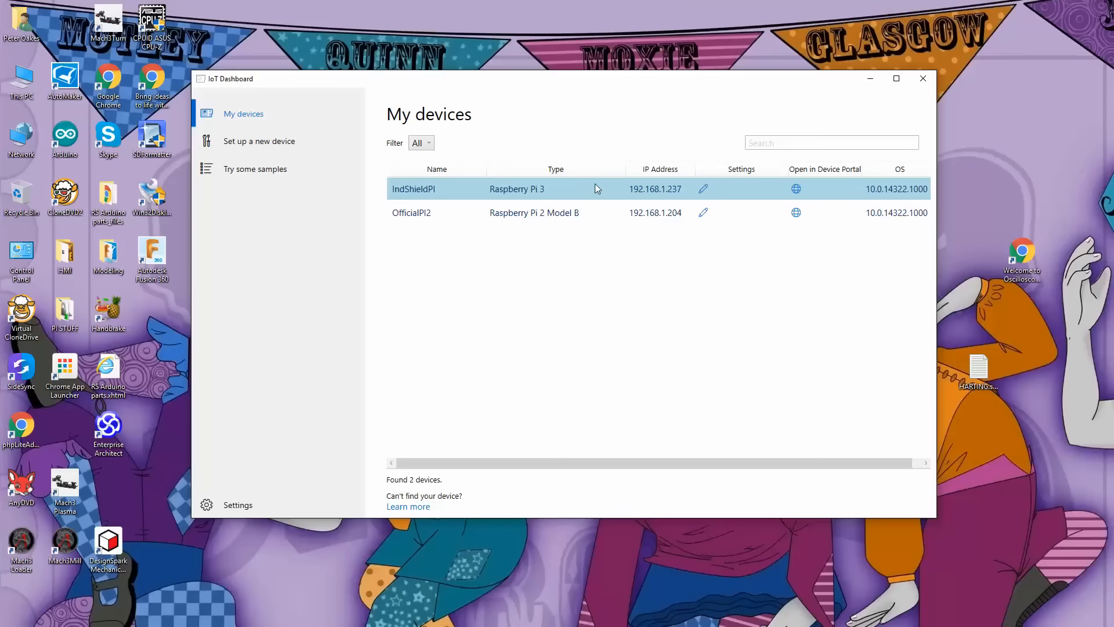
# Select OfficialPI2 in IoT Dashboard and connect to OfficialPI2.local with Windows IoT Remote Client.
pyautogui.click(436, 219)
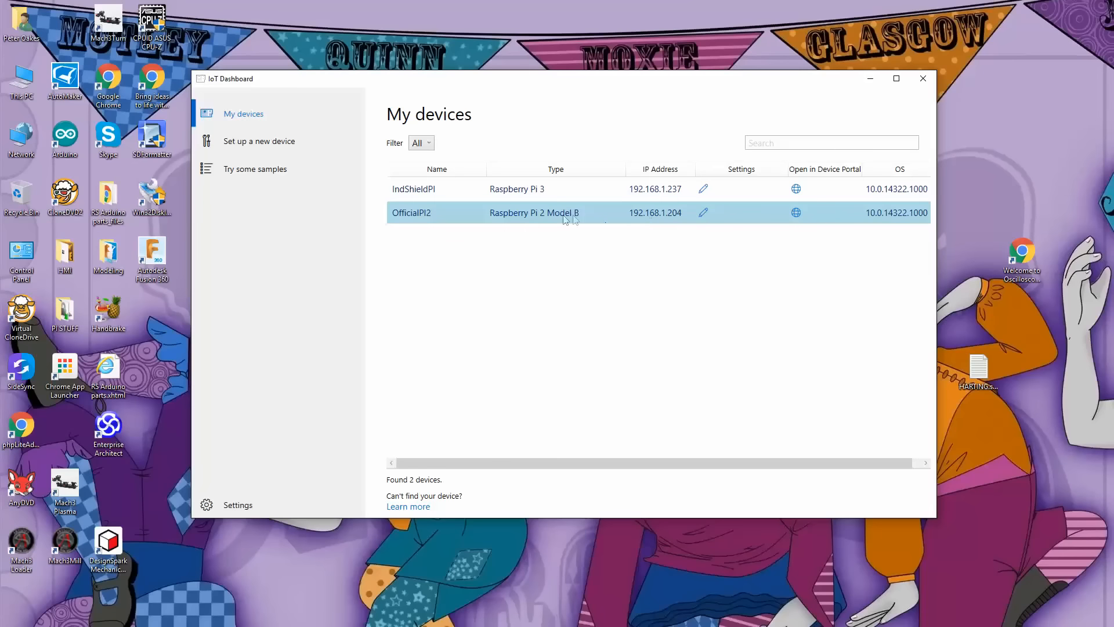
pyautogui.rightClick(463, 212)
pyautogui.click(438, 236)
pyautogui.press('super')
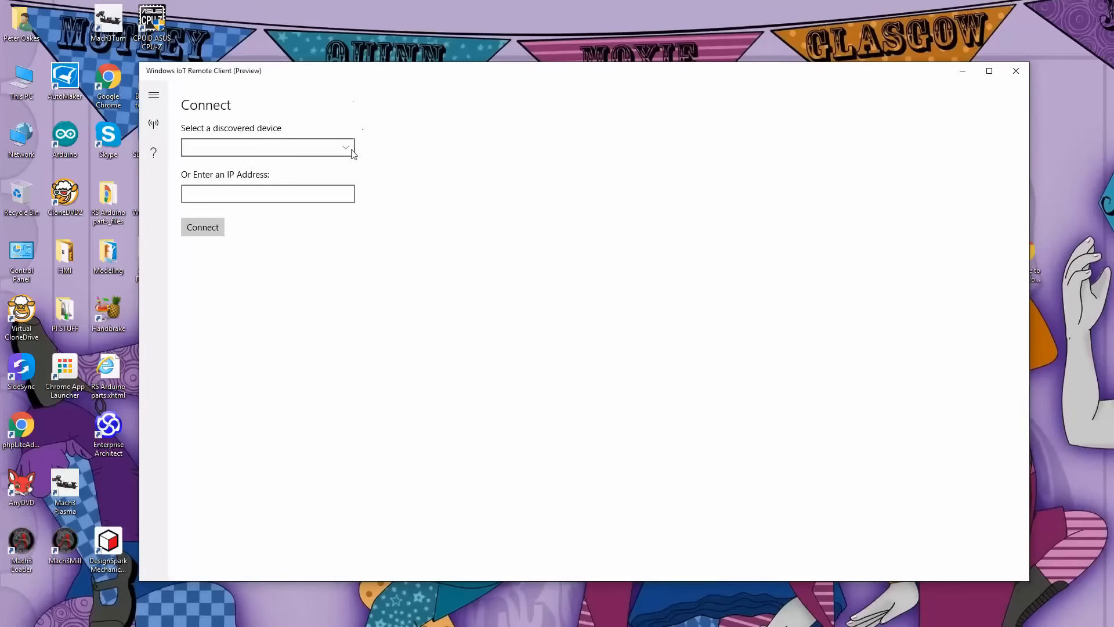
pyautogui.click(352, 152)
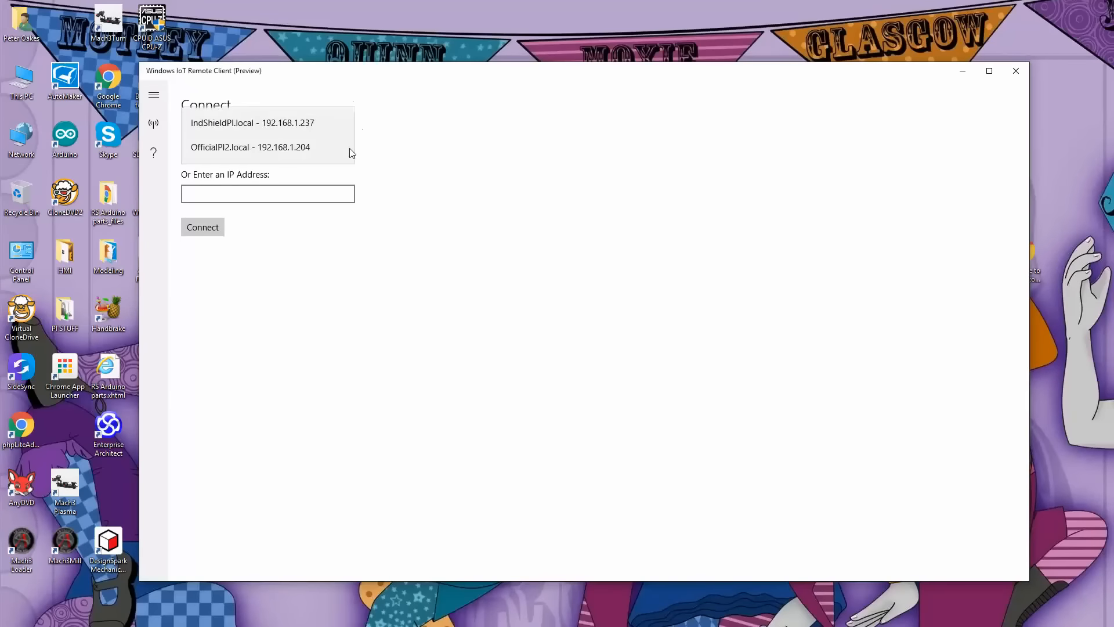
pyautogui.click(248, 149)
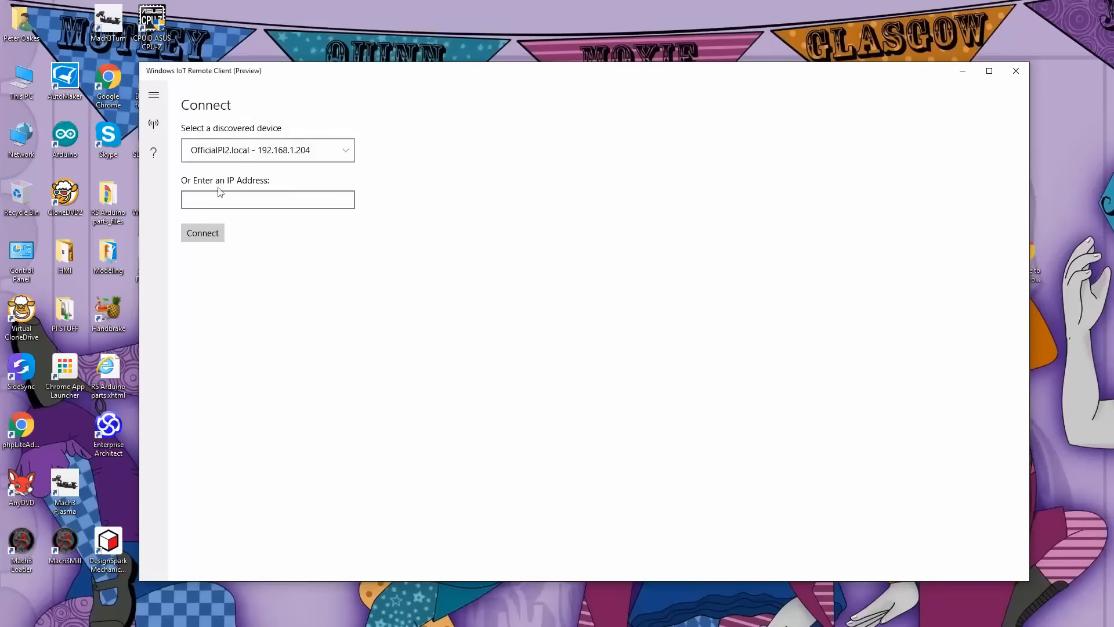
pyautogui.click(203, 232)
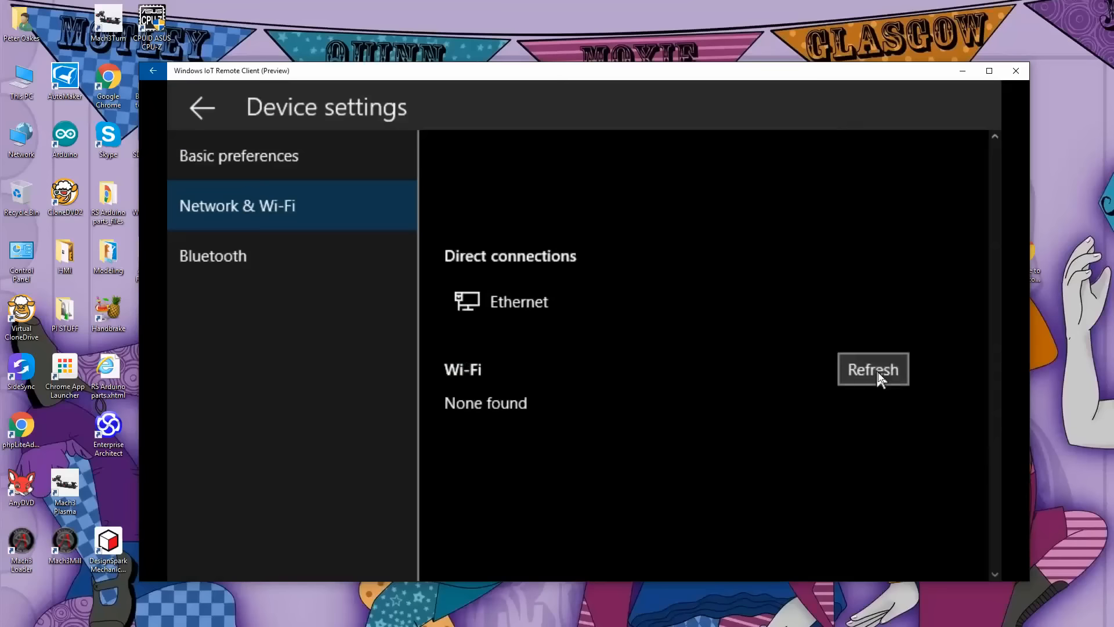
# Check the Network & Wi-Fi settings of the connected Raspberry Pi 2 and return to its device info.
pyautogui.click(877, 373)
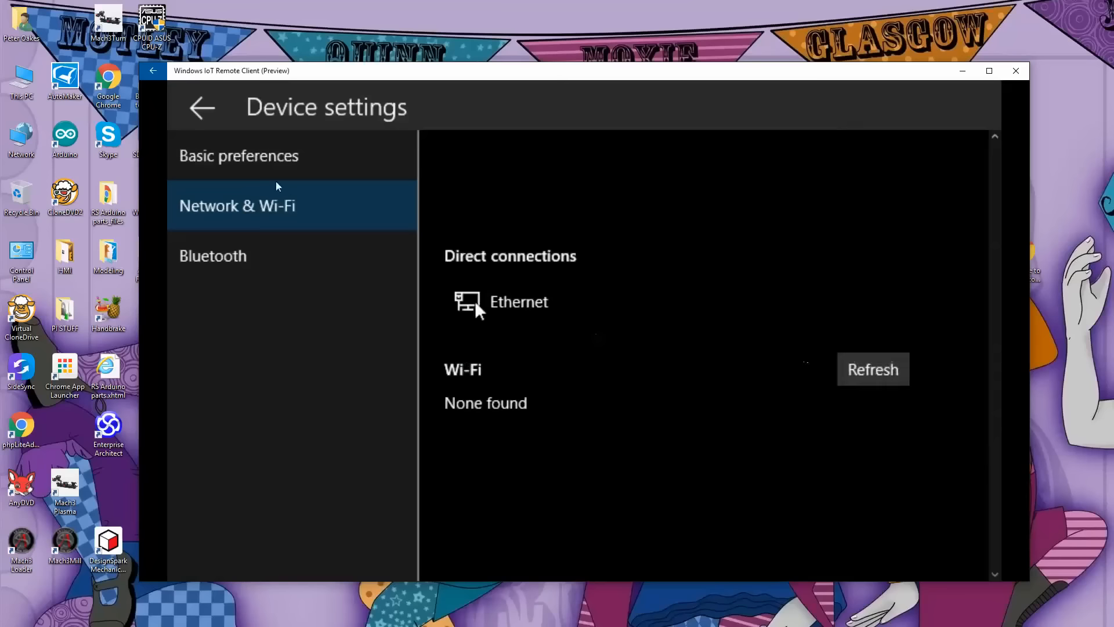
pyautogui.click(200, 106)
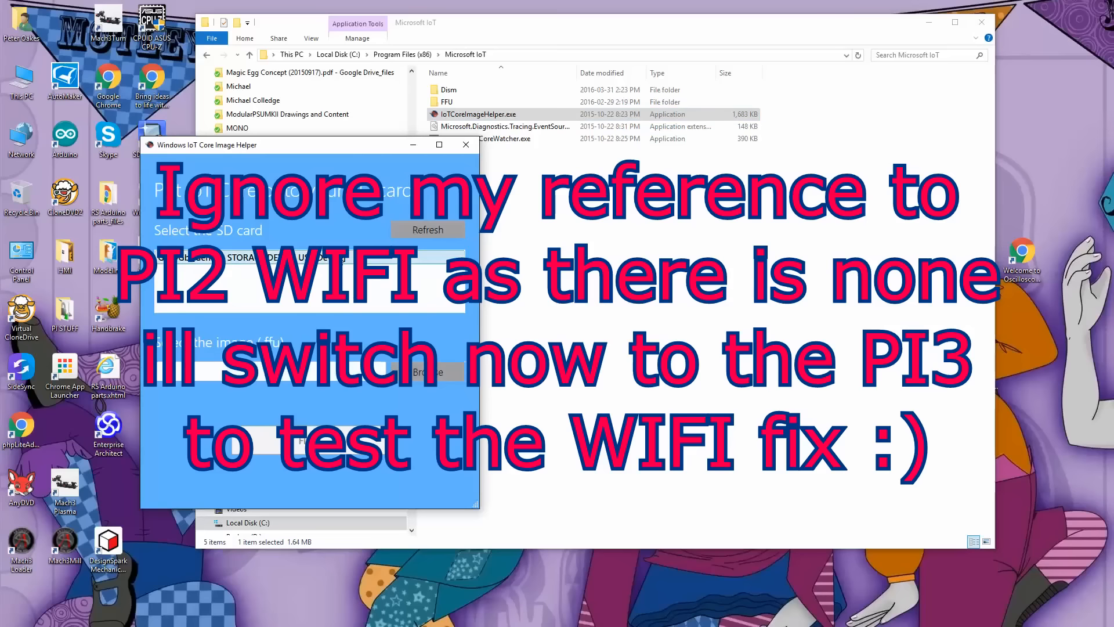
# Load flash.ffu from the RaspberryPi2 folder into Windows IoT Core Image Helper and flash it onto SD card G:, allowing its content to be erased.
pyautogui.click(427, 372)
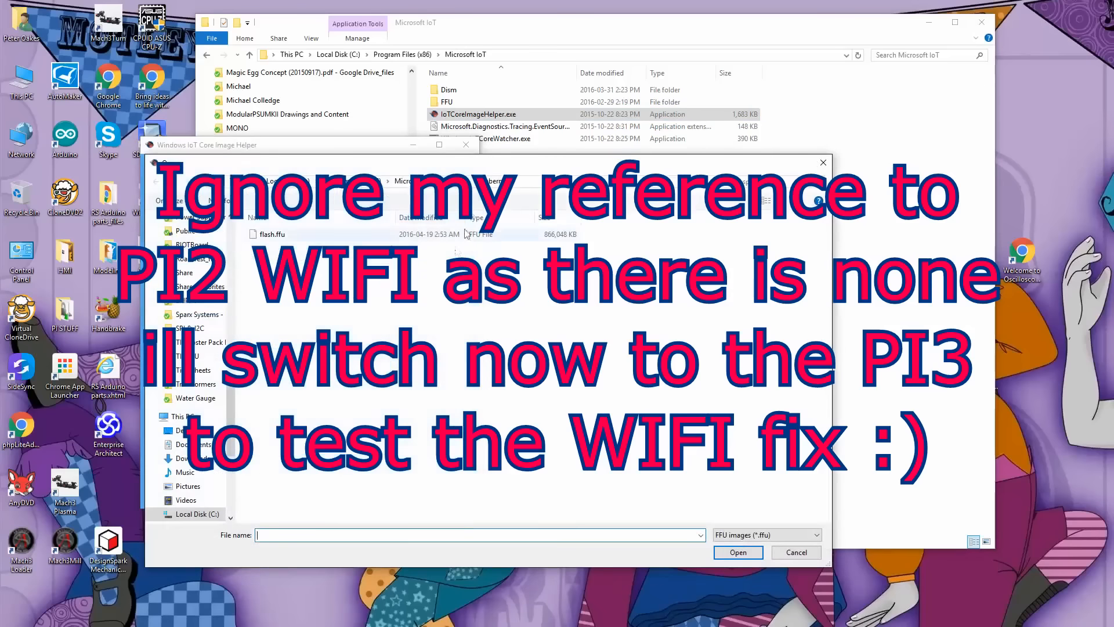
pyautogui.click(291, 239)
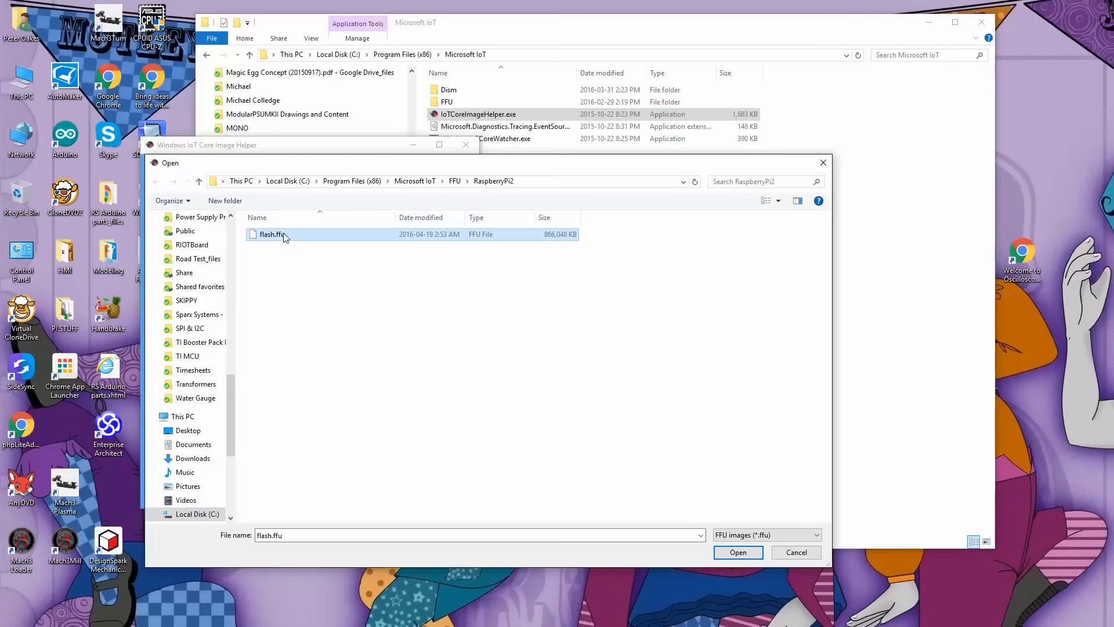
pyautogui.click(726, 553)
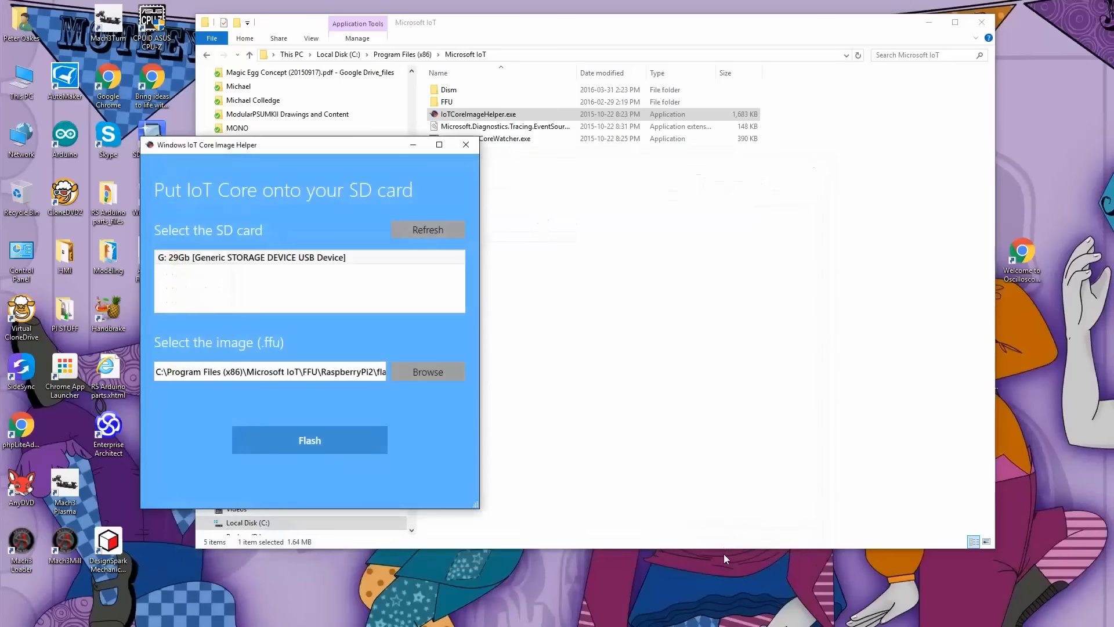
pyautogui.click(324, 443)
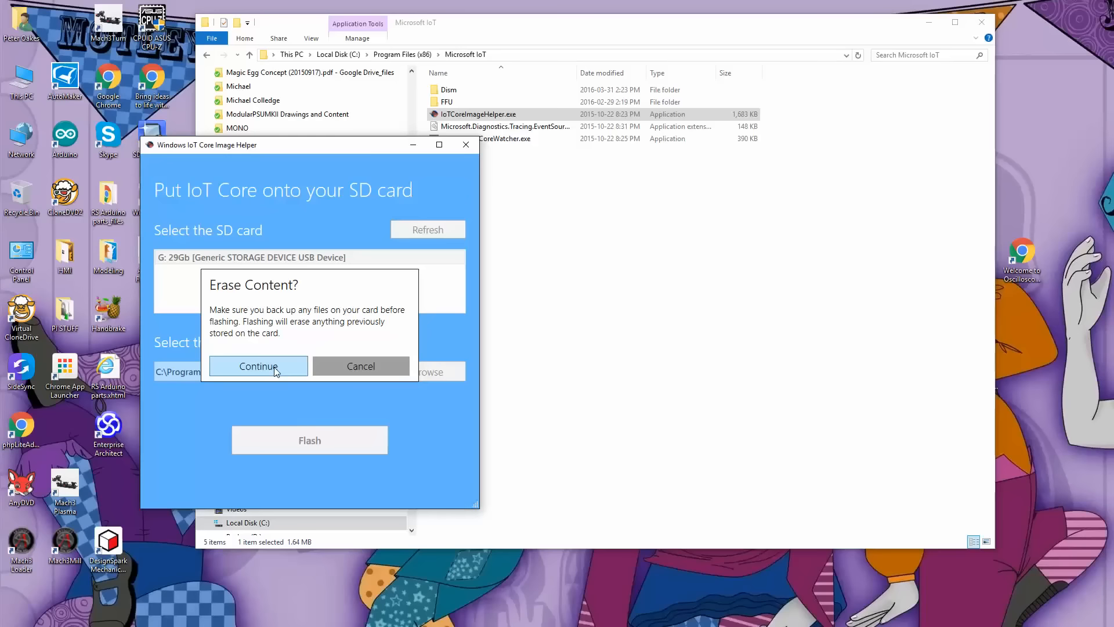
pyautogui.click(258, 366)
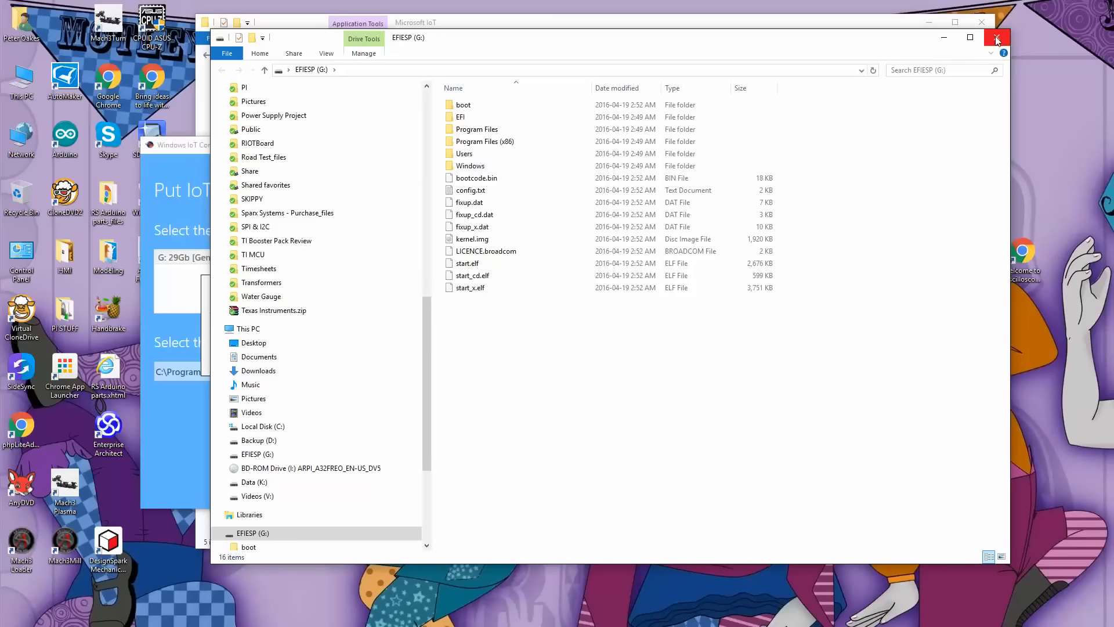
pyautogui.rightClick(353, 529)
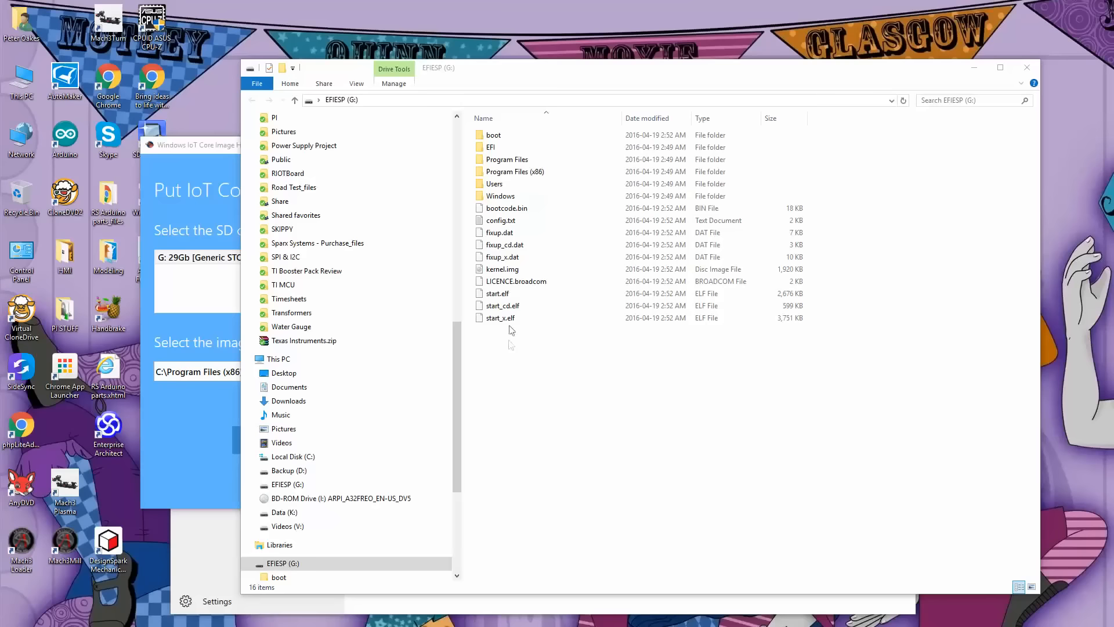
# Open config.txt on the EFIESP (G:) drive, set hdmi_group to 1, save the file and close it.
pyautogui.doubleClick(529, 220)
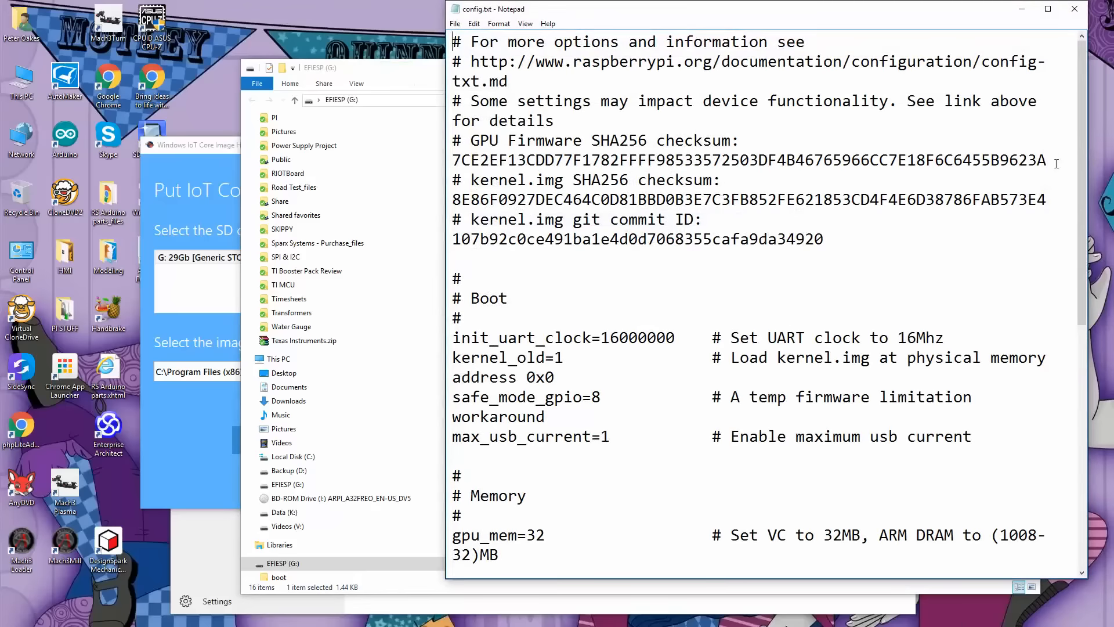
pyautogui.moveTo(1082, 155); pyautogui.dragTo(1076, 403)
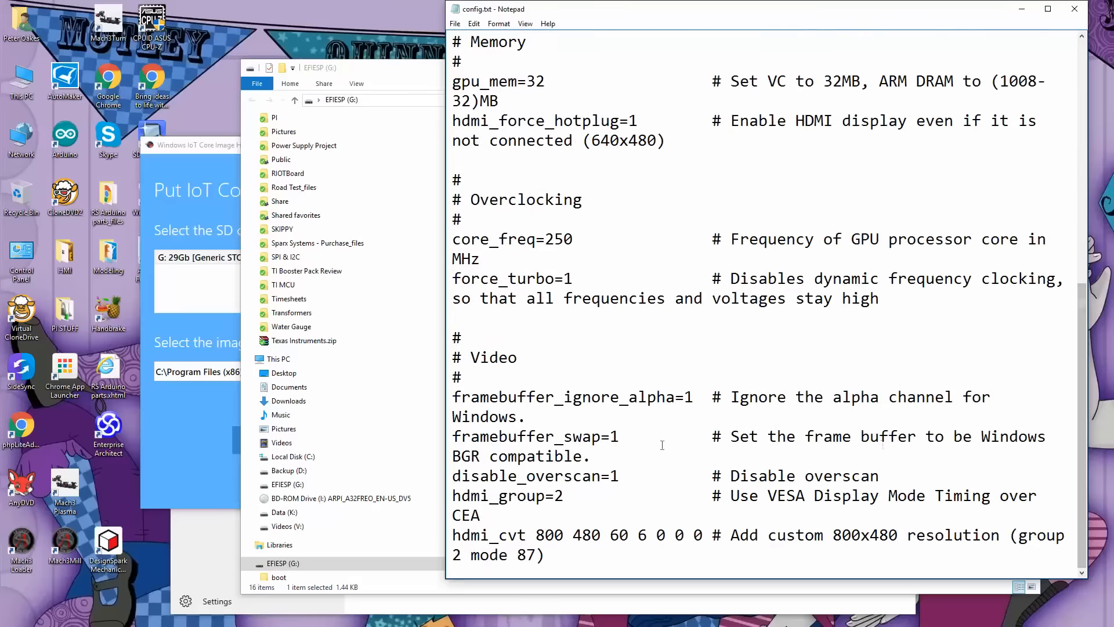
pyautogui.doubleClick(558, 496)
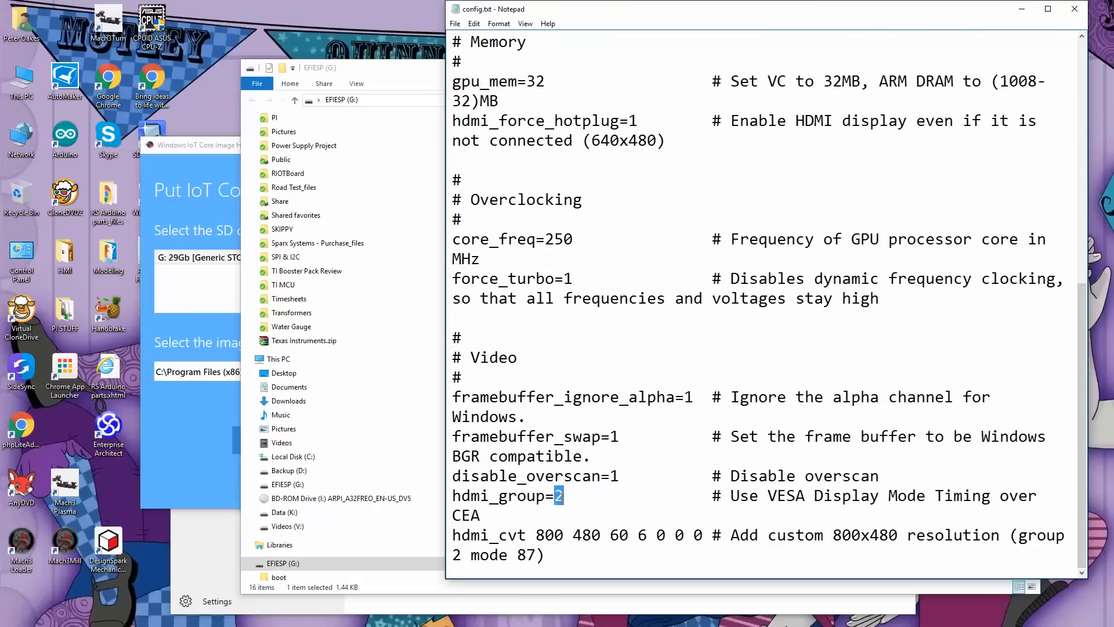
pyautogui.write('1')
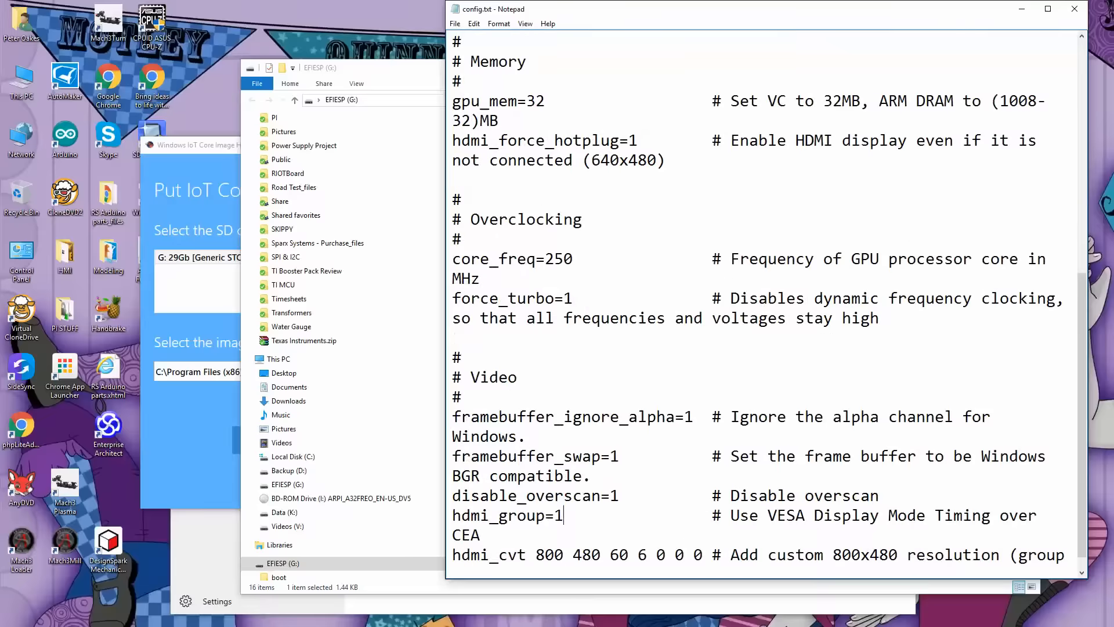
pyautogui.click(455, 24)
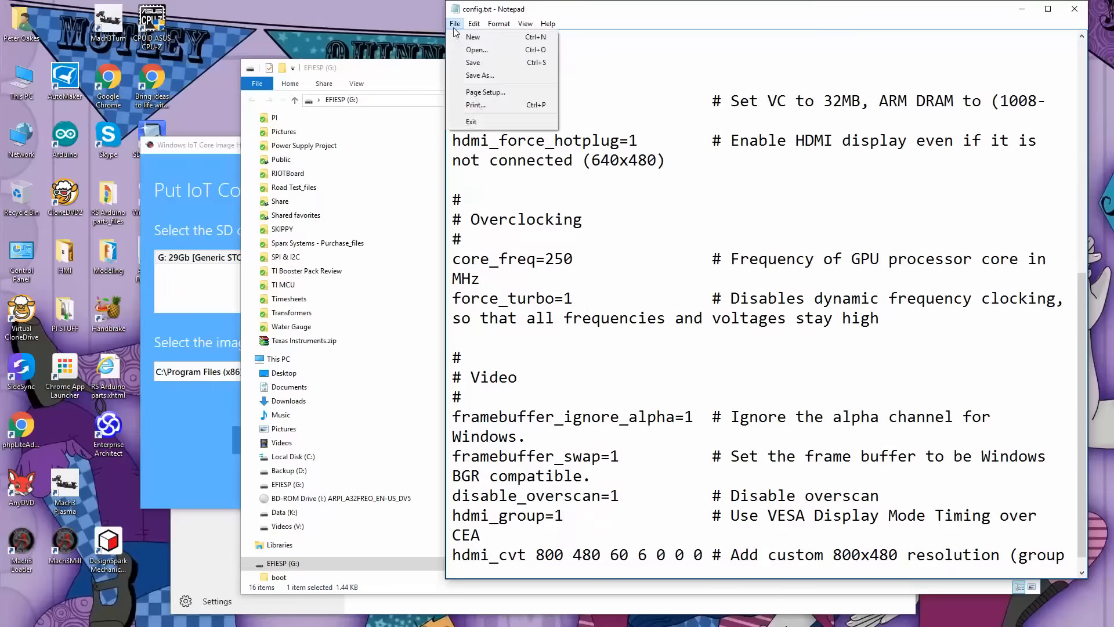
pyautogui.click(480, 62)
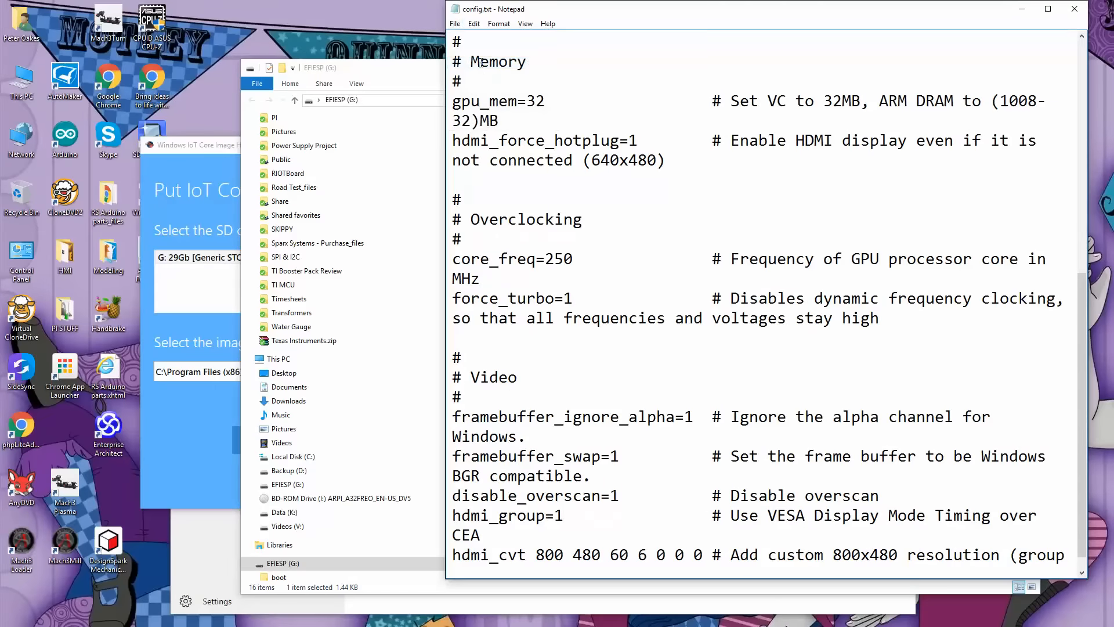
pyautogui.click(1074, 9)
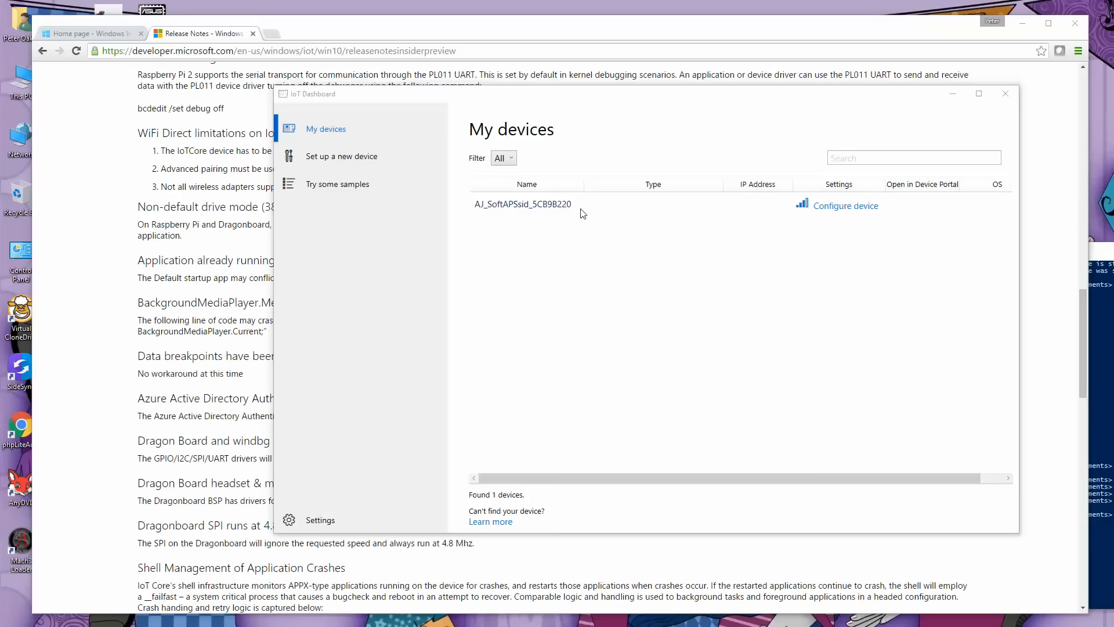
# Configure AJ_SoftAPSsid_5CB9B220 in IoT Dashboard, agreeing to the temporary disconnection, and retry the device connection.
pyautogui.click(845, 207)
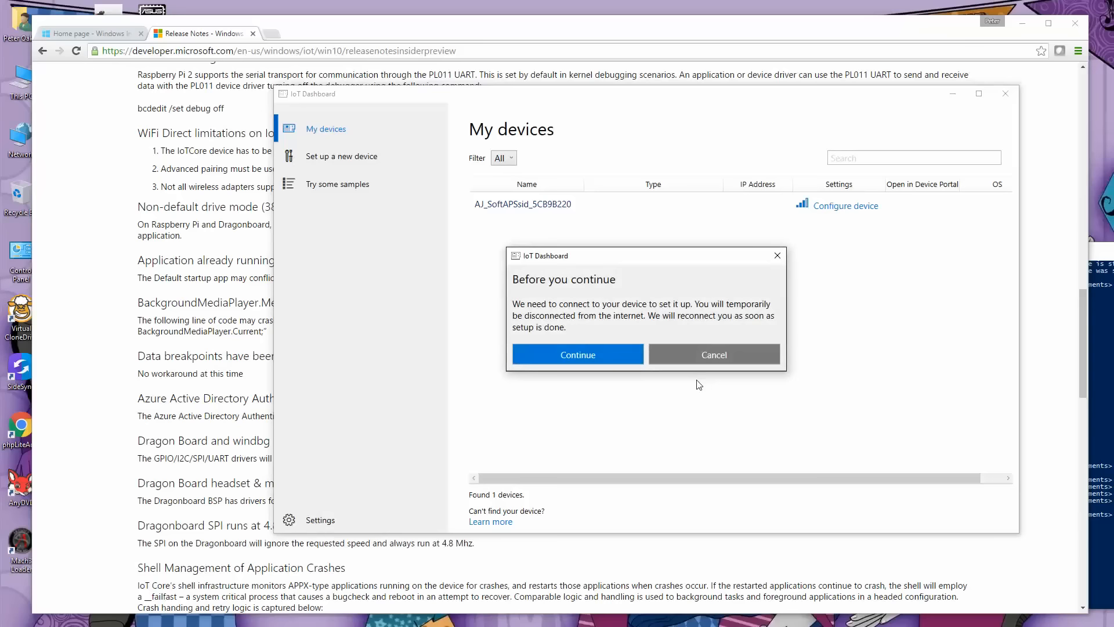
pyautogui.click(595, 355)
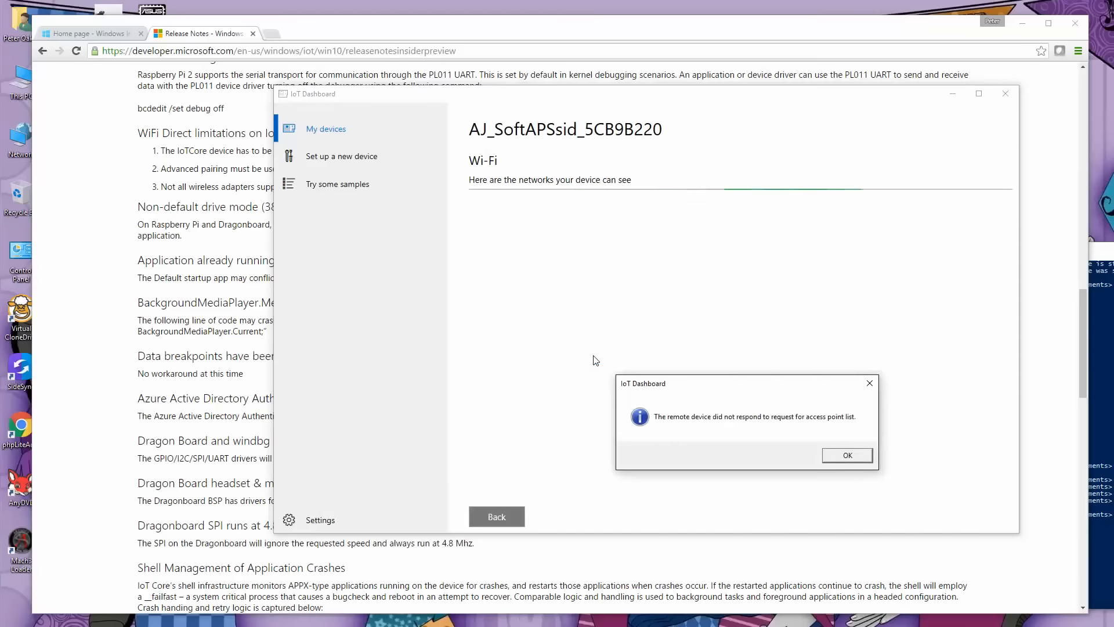
pyautogui.press('Return')
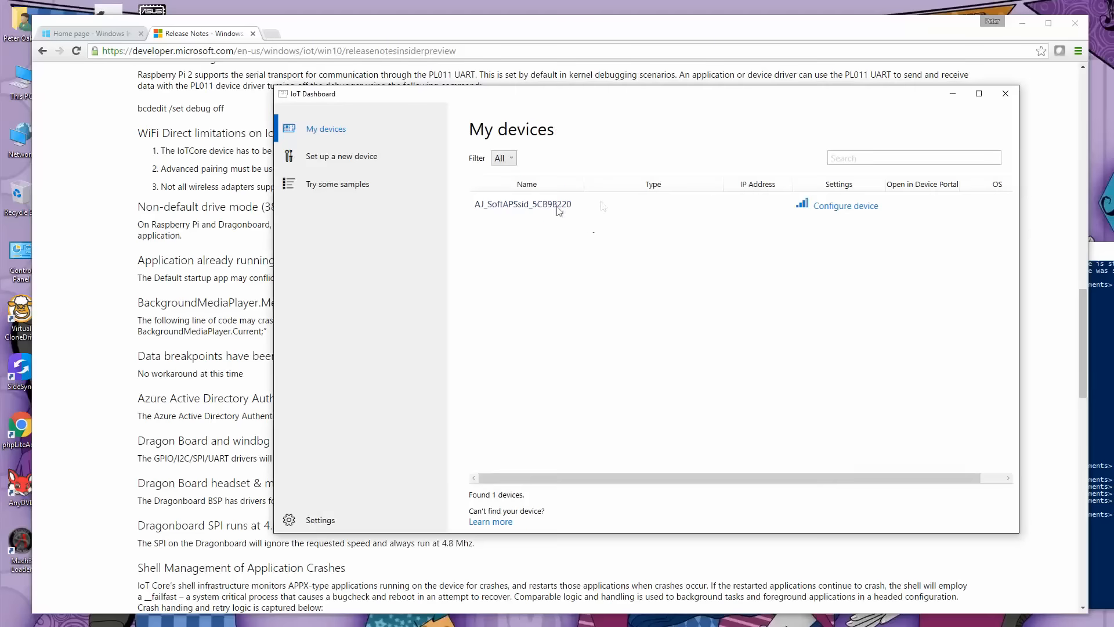
pyautogui.click(835, 207)
pyautogui.click(582, 359)
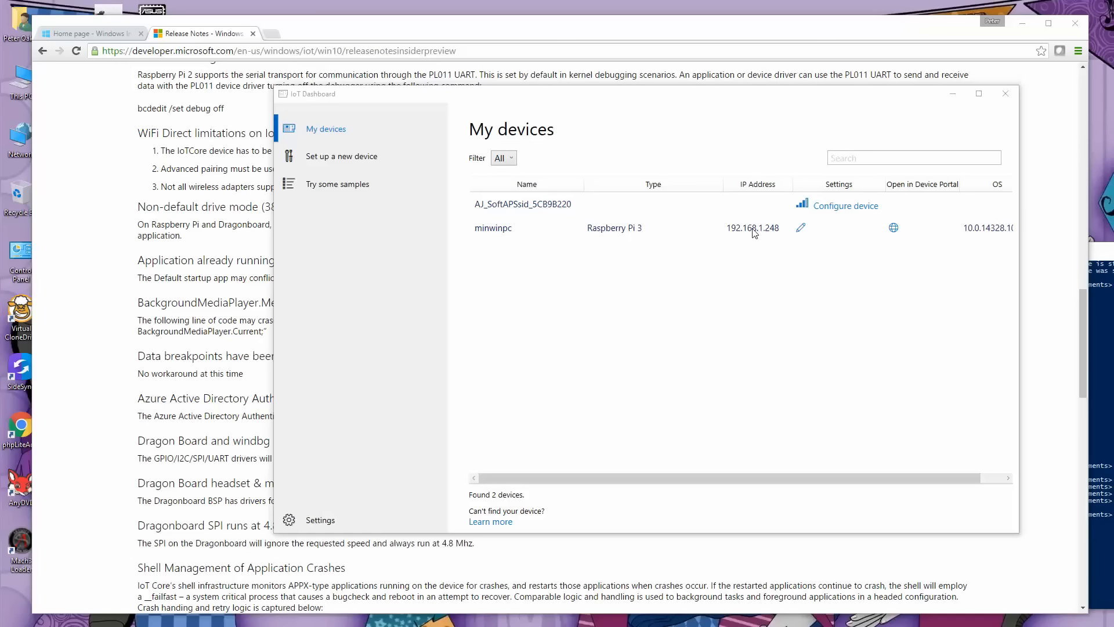
# View the settings of AJ_SoftAPSsid_5CB9B220 and the new device setup page, and return to the device list.
pyautogui.click(788, 472)
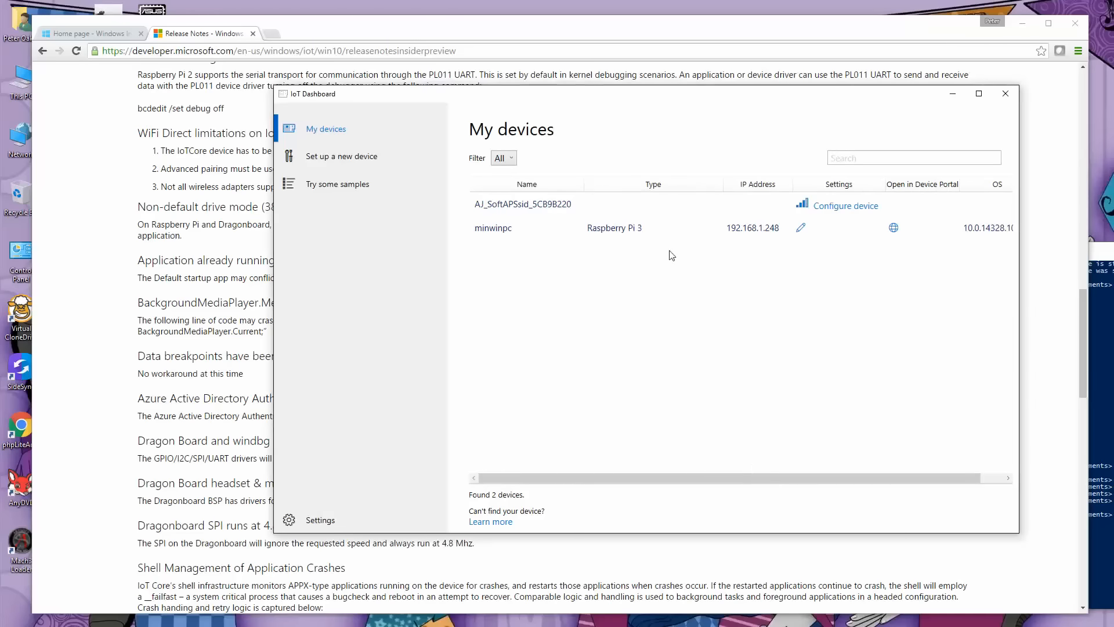
pyautogui.click(481, 212)
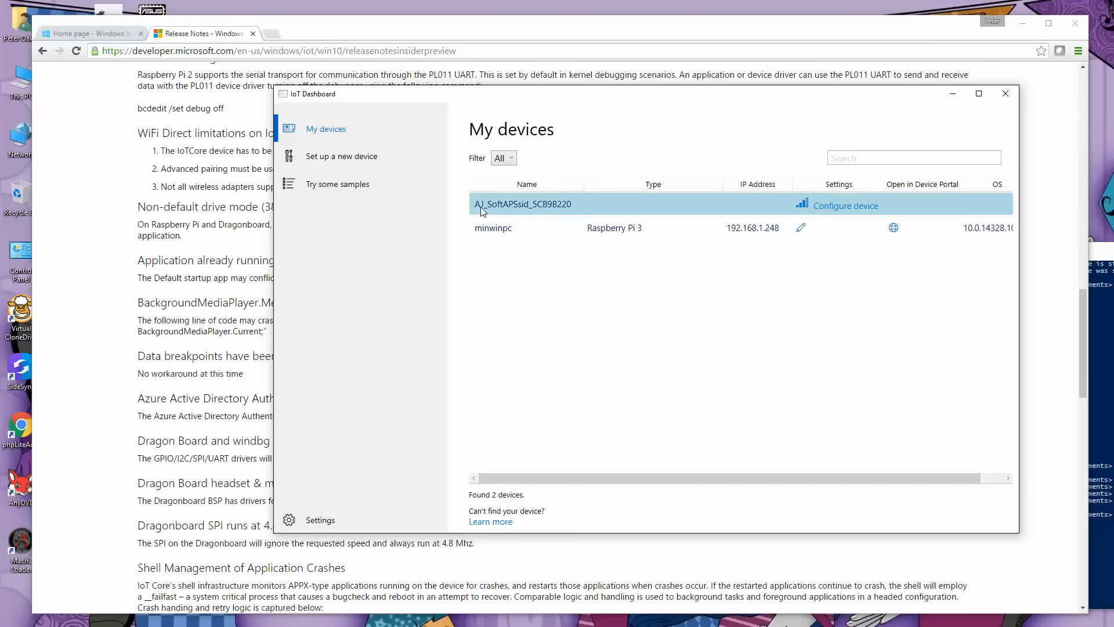
pyautogui.click(480, 207)
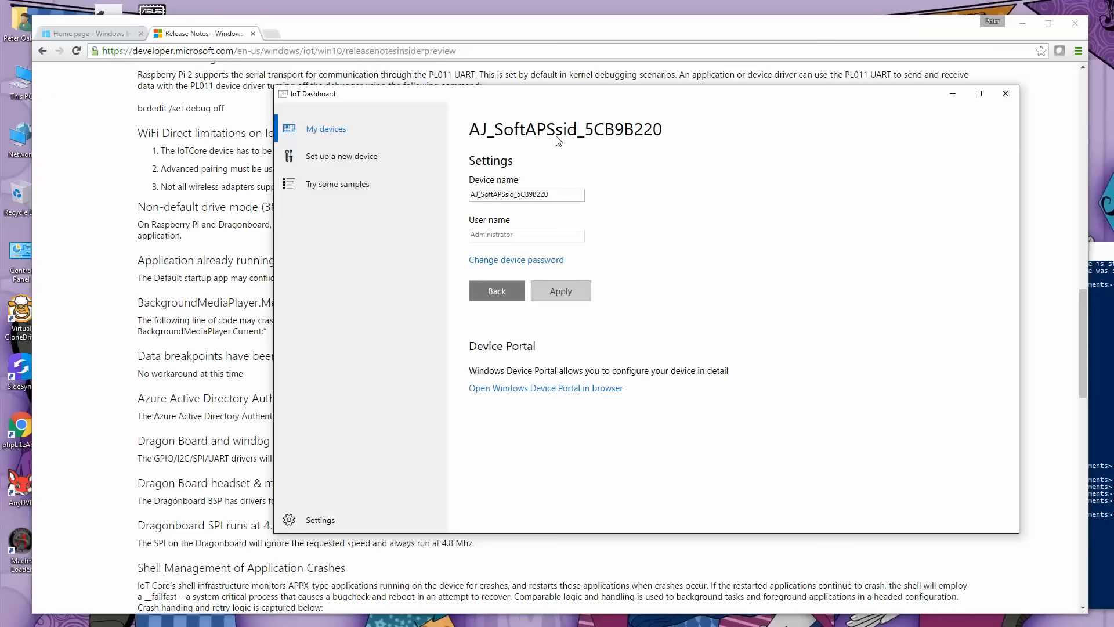
pyautogui.click(347, 157)
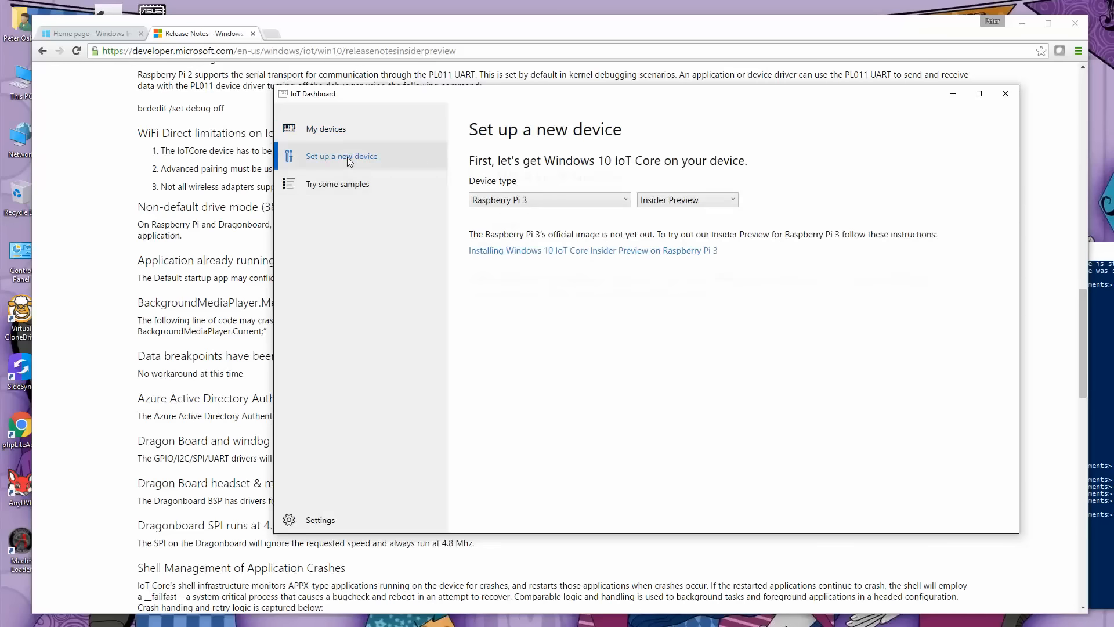
pyautogui.click(326, 128)
# Open the Device Portal of minwinpc in the browser and log in with the administrator user name and password.
pyautogui.click(897, 231)
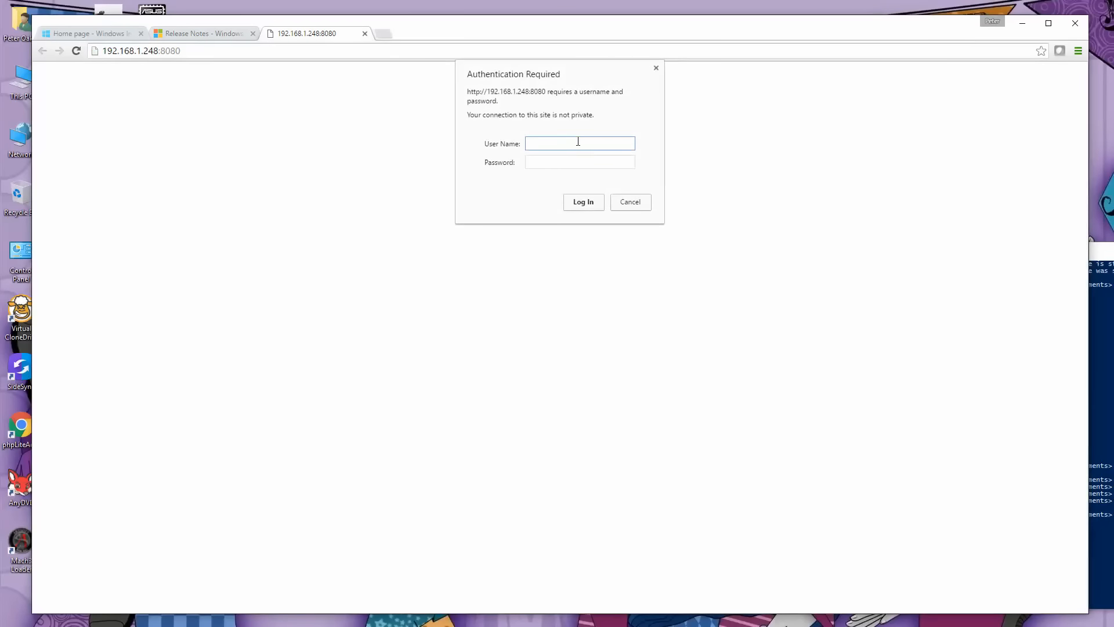
pyautogui.write('admin')
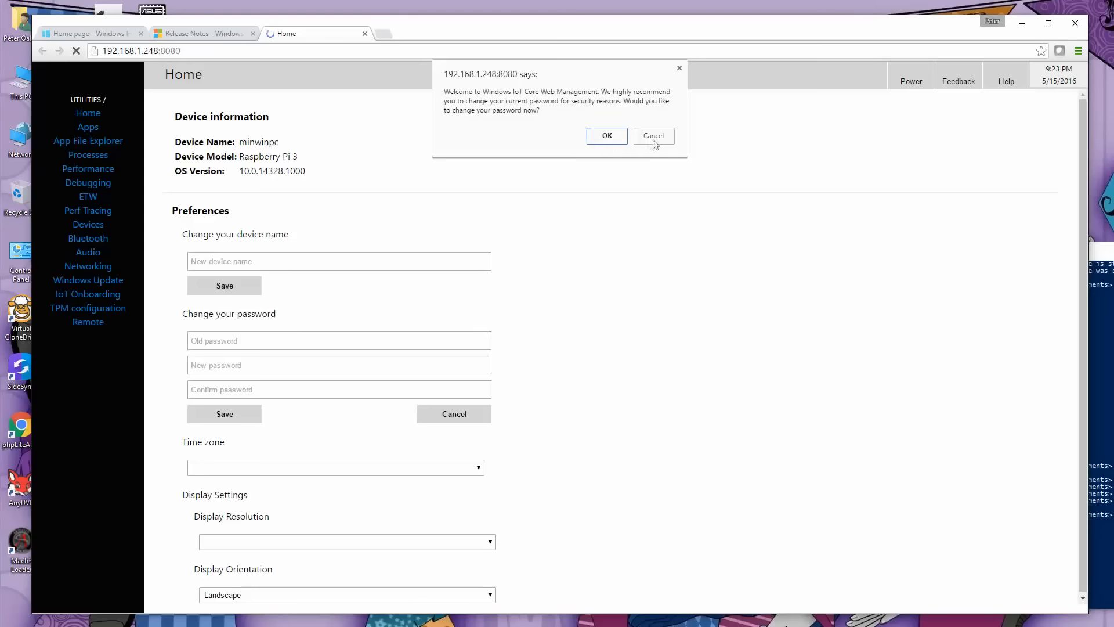
pyautogui.click(654, 139)
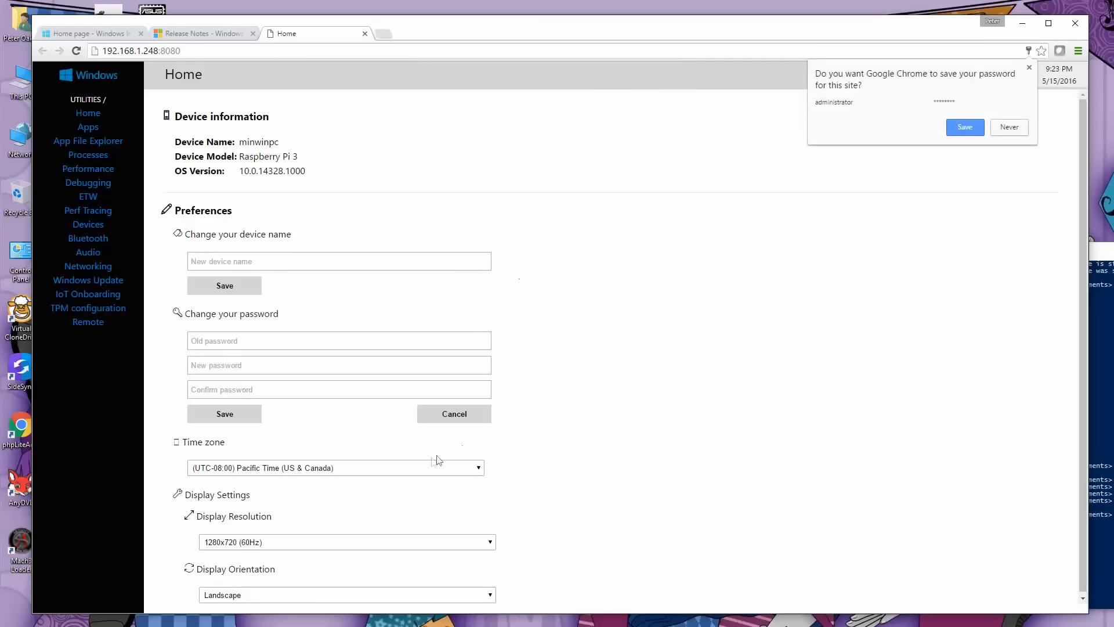
# Set the device's time zone to (UTC-05:00) Eastern Time (US & Canada) and acknowledge the change.
pyautogui.click(407, 469)
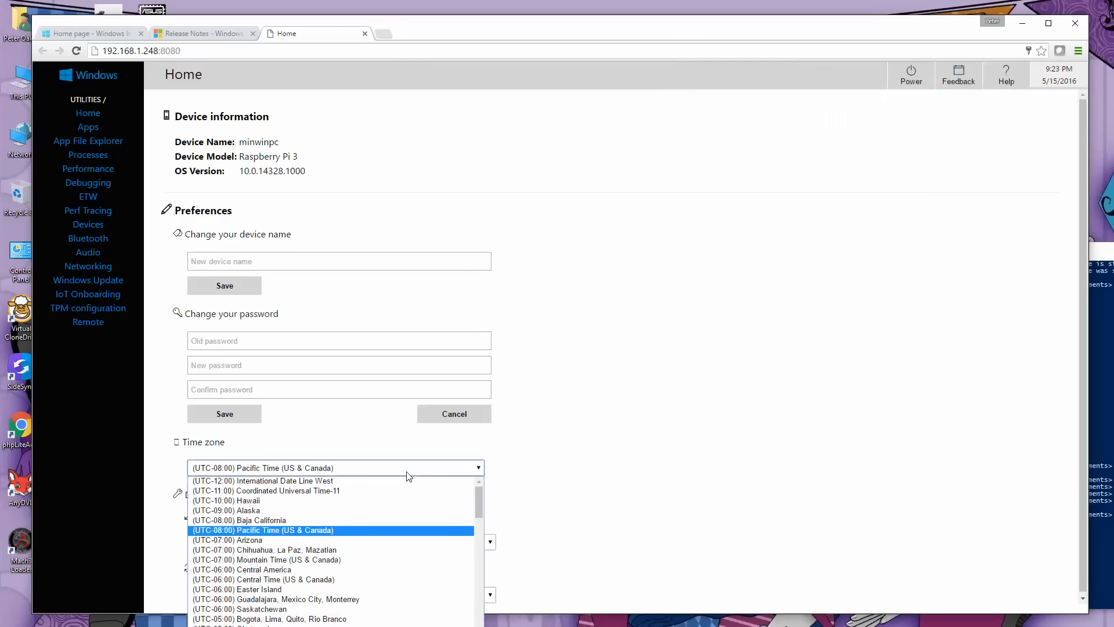
pyautogui.click(350, 626)
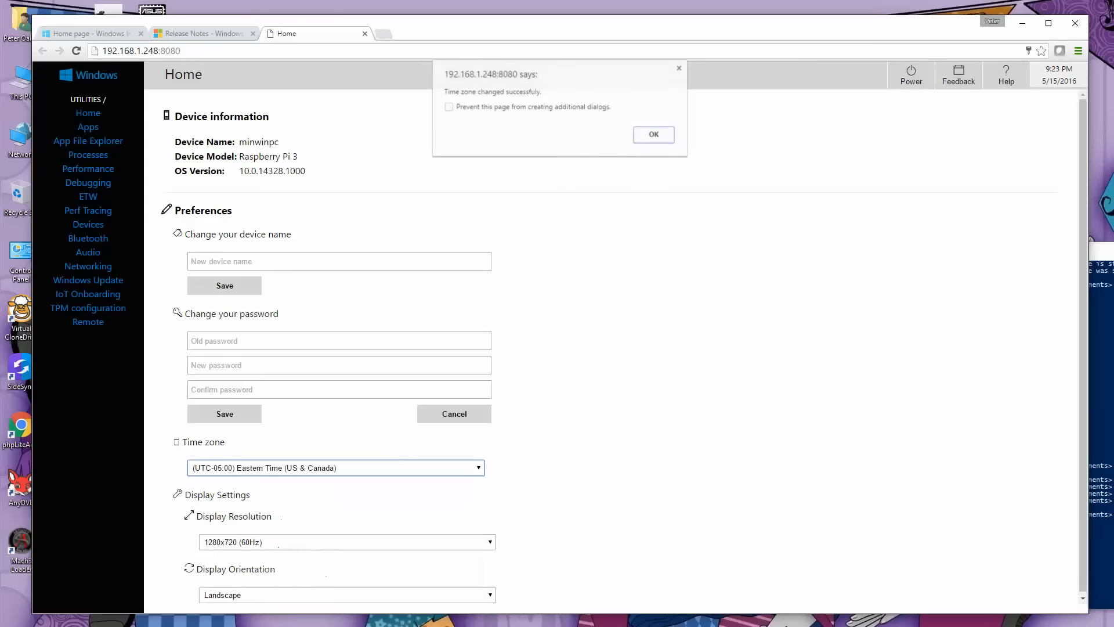
pyautogui.click(661, 135)
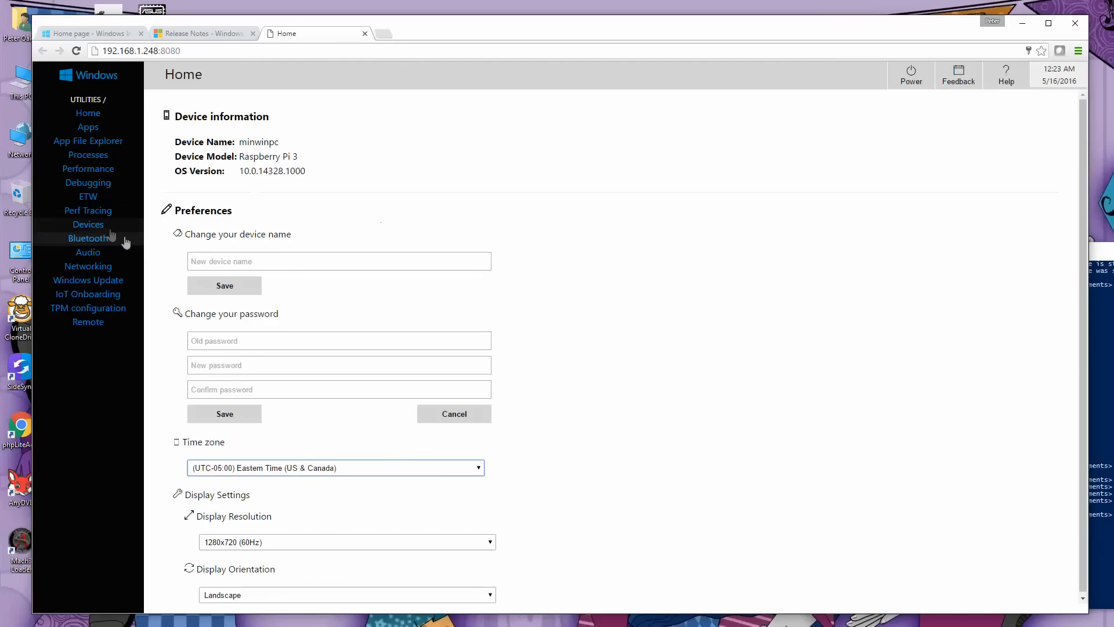
# Examine the device tree under ACPI ARM-based PC, expanding Microsoft ACPI-Compliant System and Broadcom 2836 Arasan SD Host Controller.
pyautogui.click(100, 228)
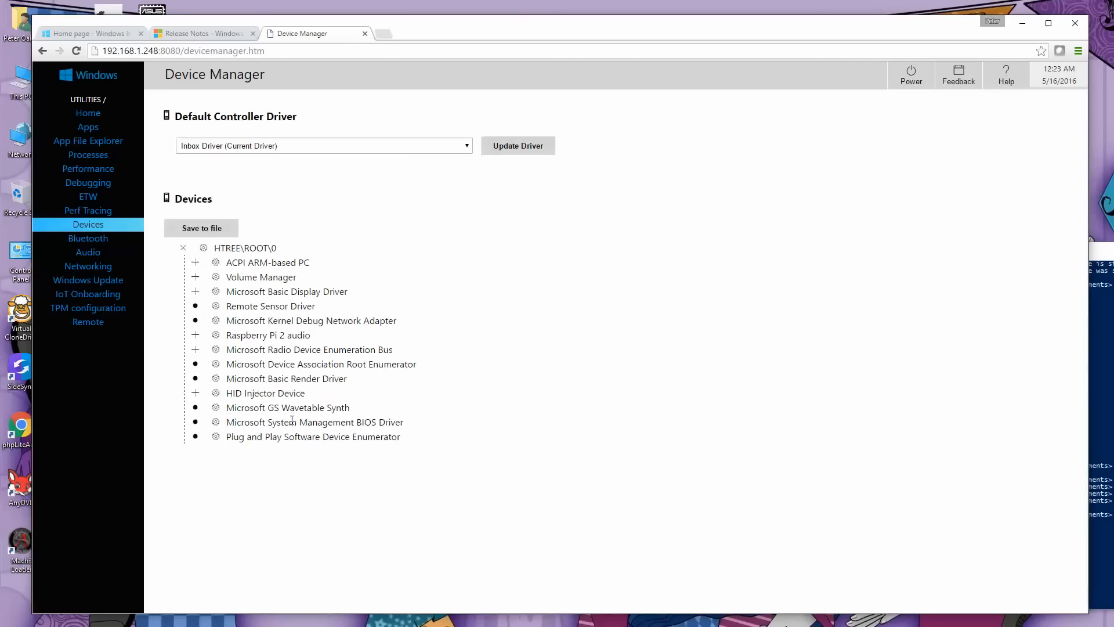
pyautogui.click(195, 262)
pyautogui.click(208, 277)
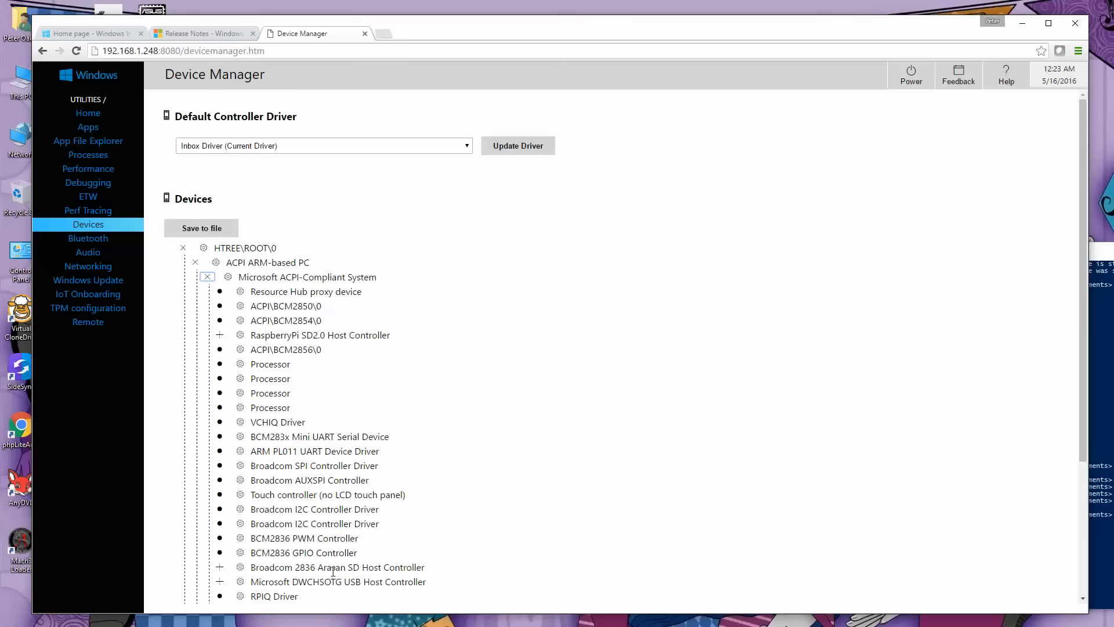
pyautogui.click(220, 567)
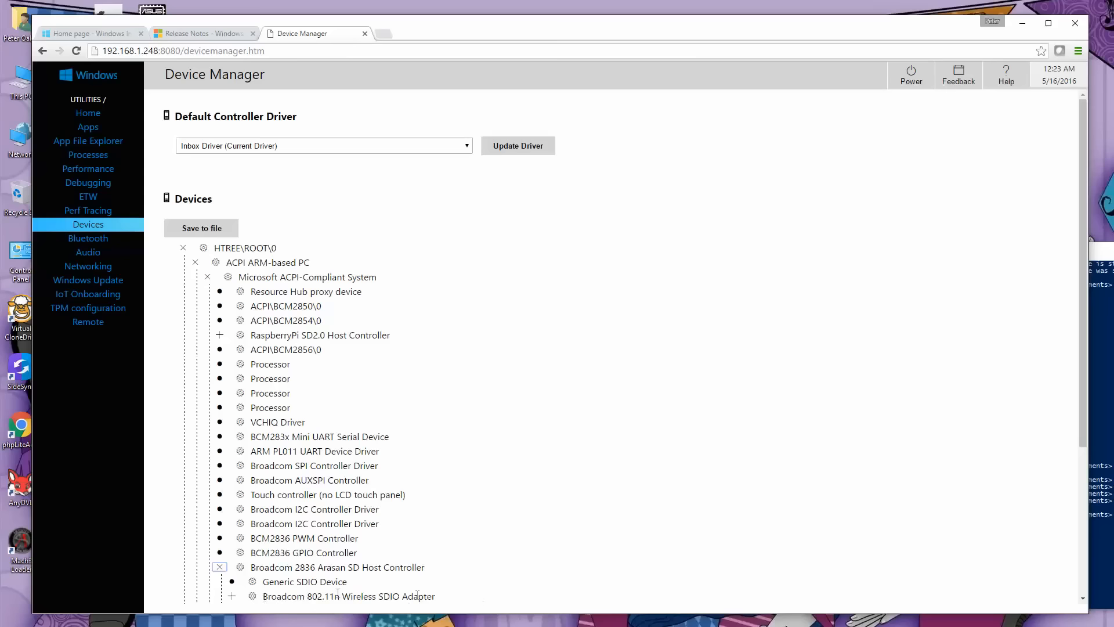
# Examine the available WiFi adapters and the IP configuration of each adapter on the device's Networking page.
pyautogui.click(105, 267)
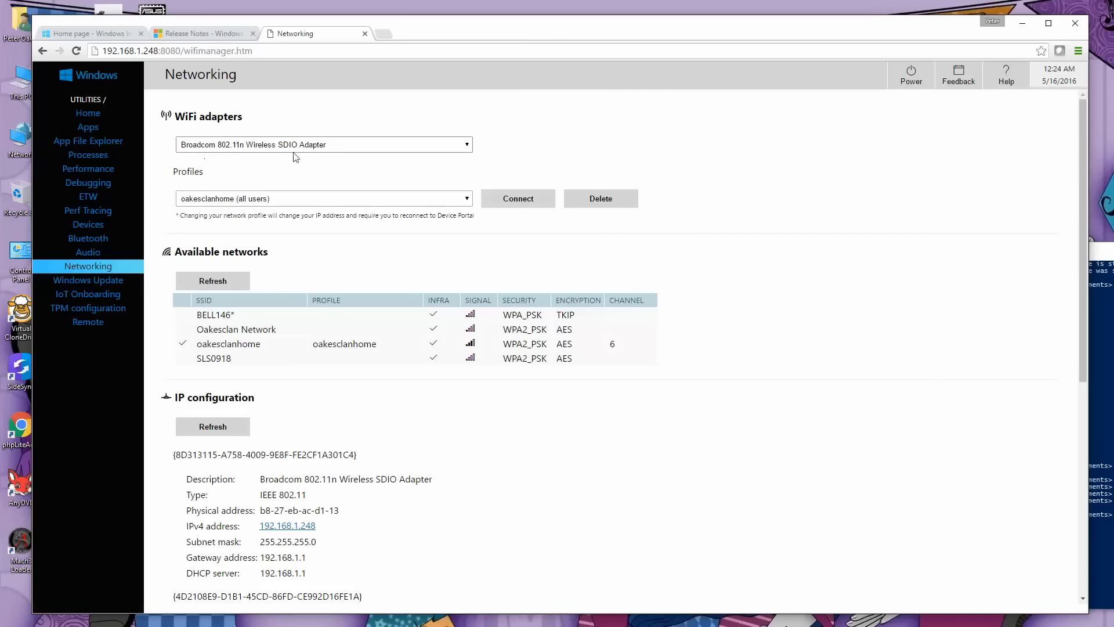
pyautogui.click(334, 144)
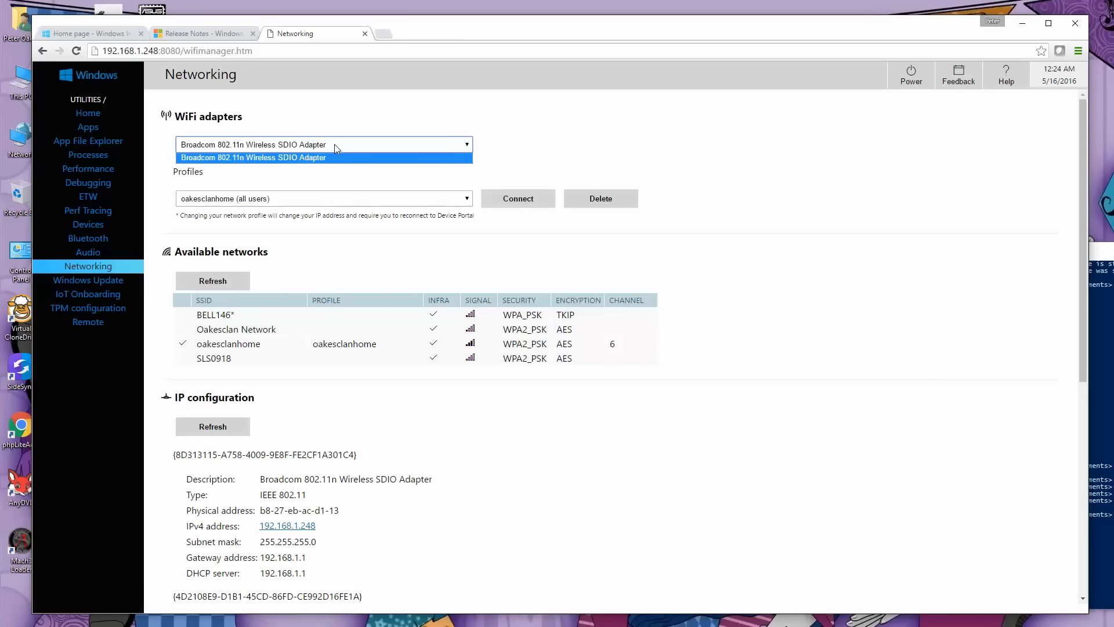
pyautogui.click(335, 145)
pyautogui.click(335, 145)
pyautogui.click(334, 145)
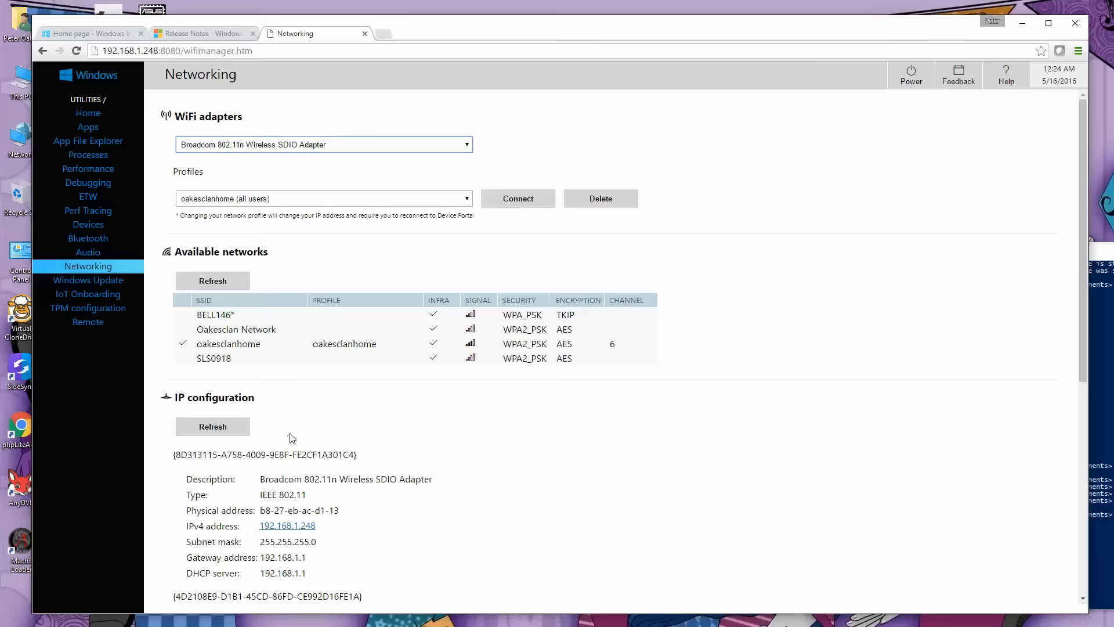
pyautogui.scroll(-4, 292, 437)
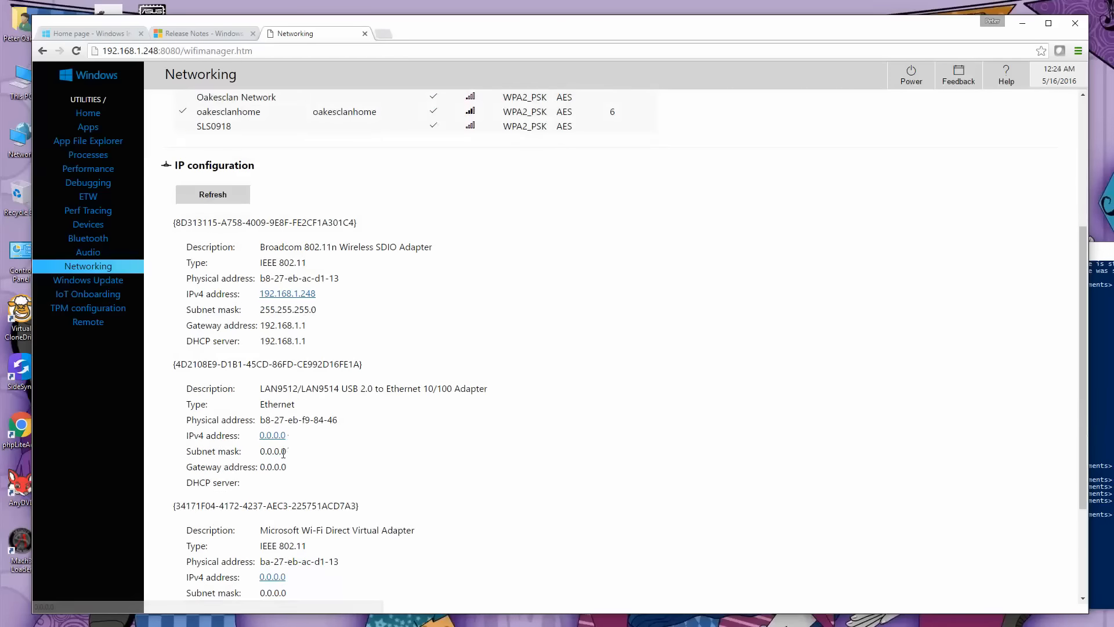
pyautogui.scroll(-3, 284, 447)
pyautogui.scroll(8, 283, 455)
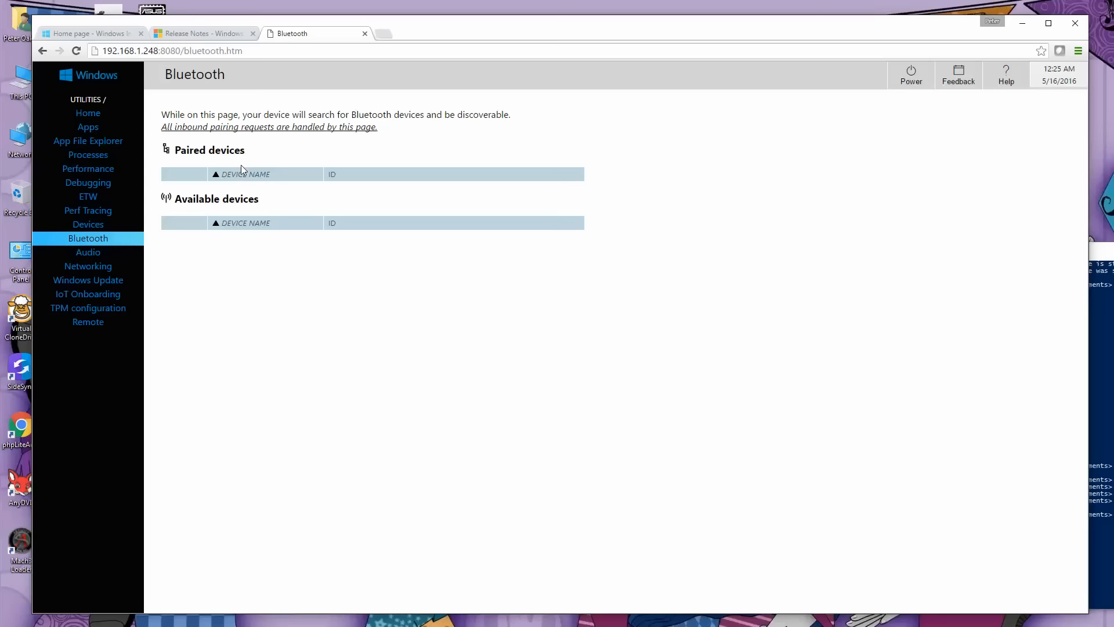
# Enable Windows IoT Remote Server on the Raspberry Pi and acknowledge the notice.
pyautogui.click(88, 113)
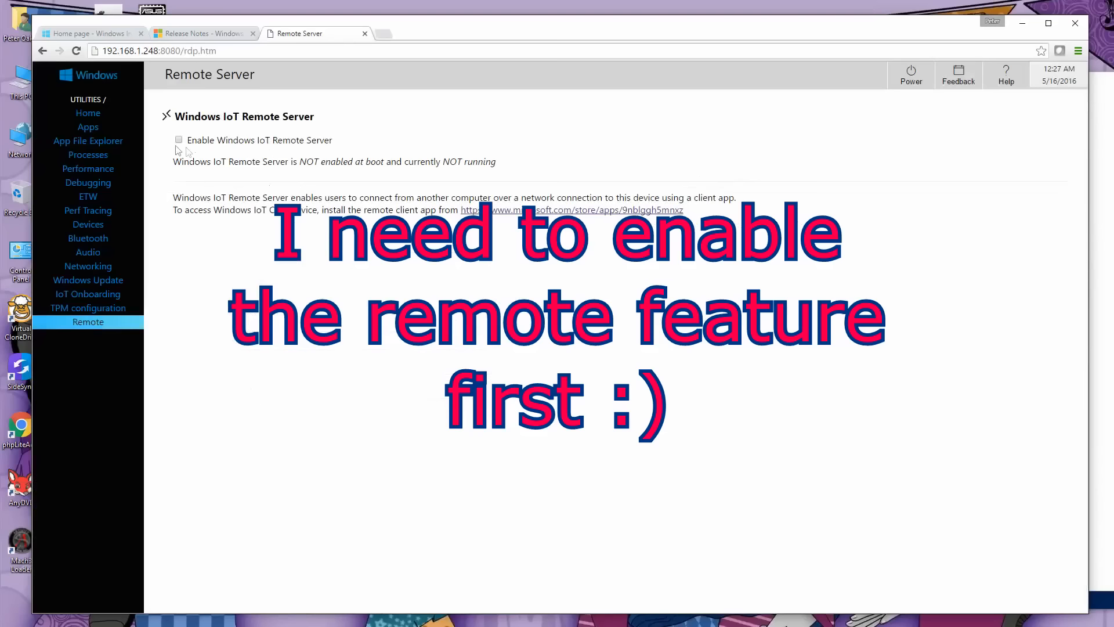
pyautogui.click(179, 141)
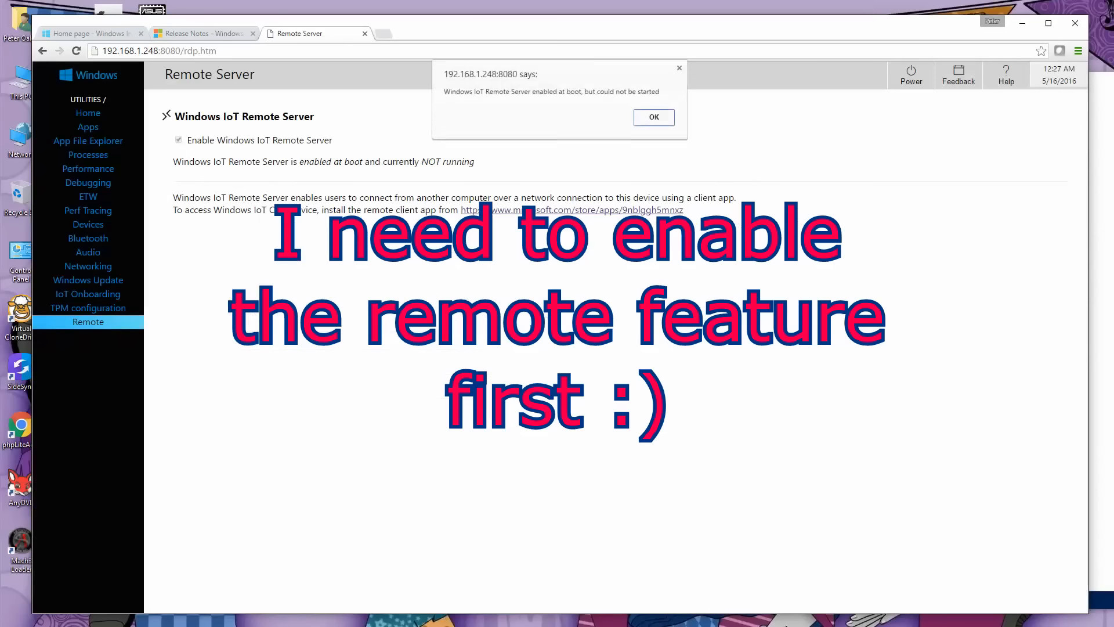
pyautogui.click(660, 121)
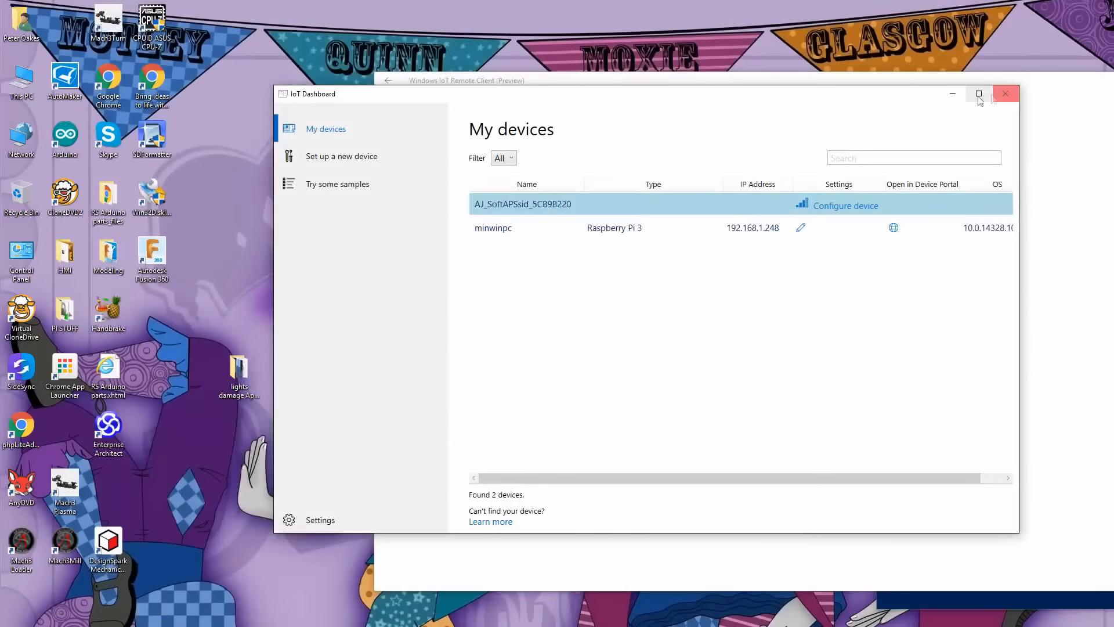
# Minimize IoT Dashboard, connect to the Raspberry Pi 3 in Windows IoT Remote Client and move its window fully into view.
pyautogui.click(952, 93)
pyautogui.click(954, 344)
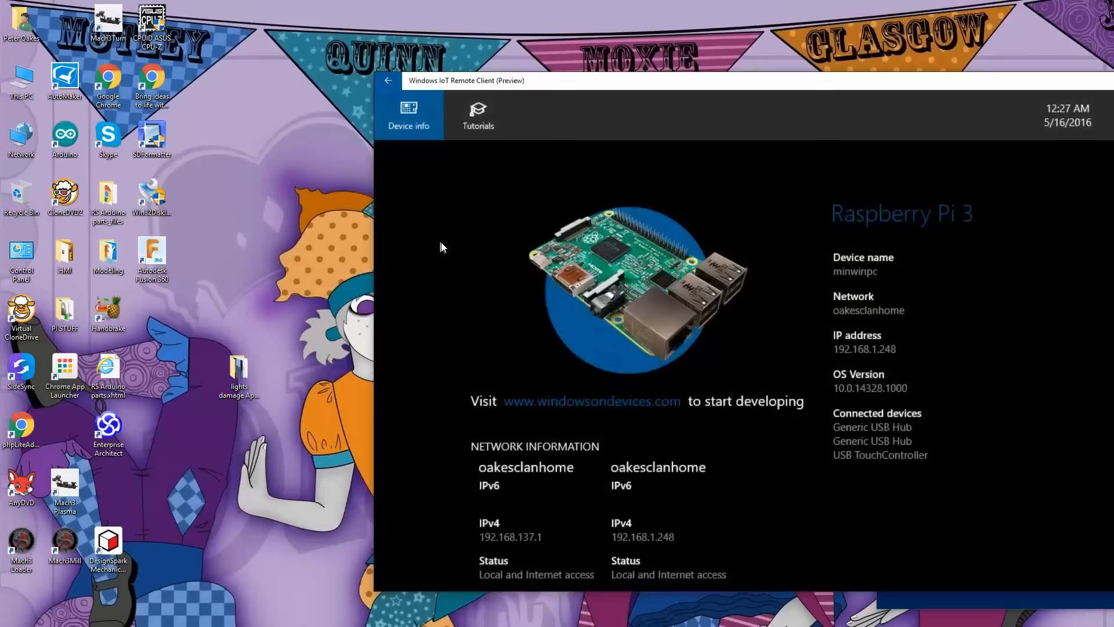
pyautogui.moveTo(792, 92); pyautogui.dragTo(612, 61)
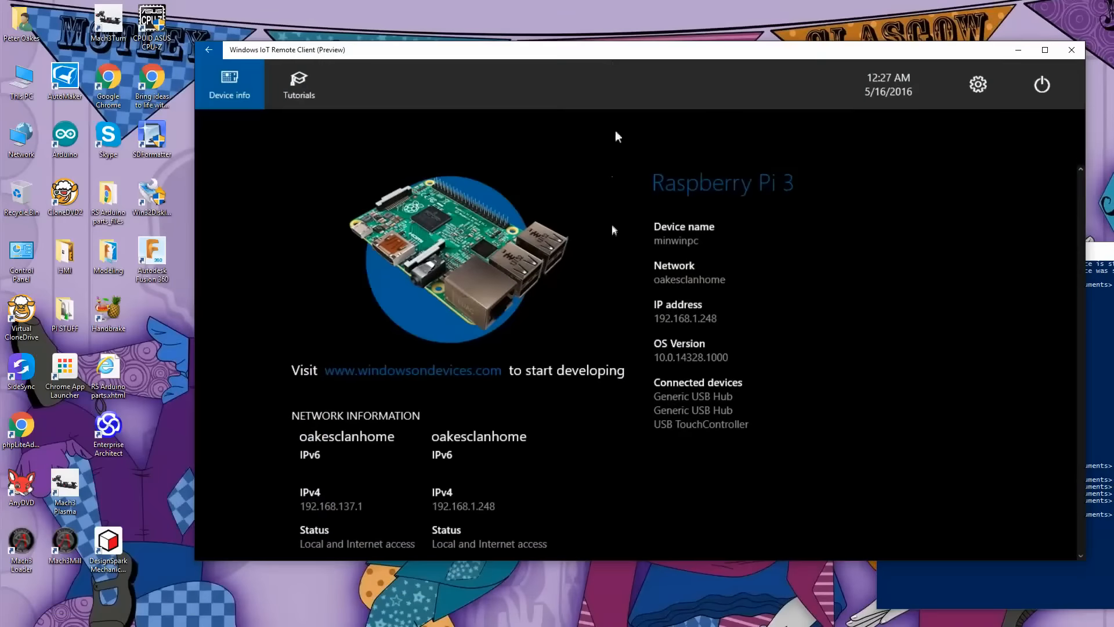